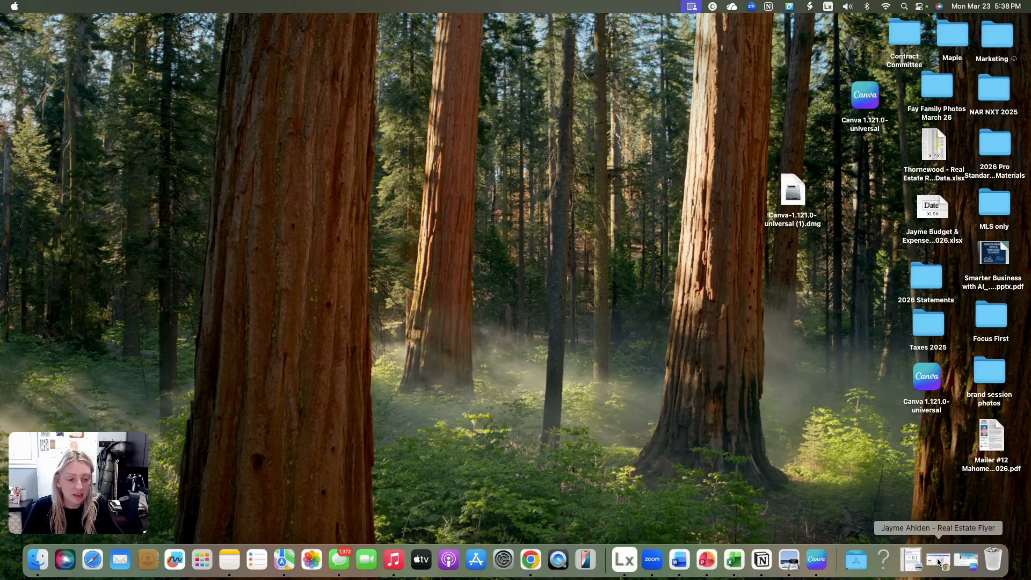
# - Bring up the finished QR code flyer in Chrome, reposition and narrow the browser window, and deselect the flyer's background image
pyautogui.click(938, 561)
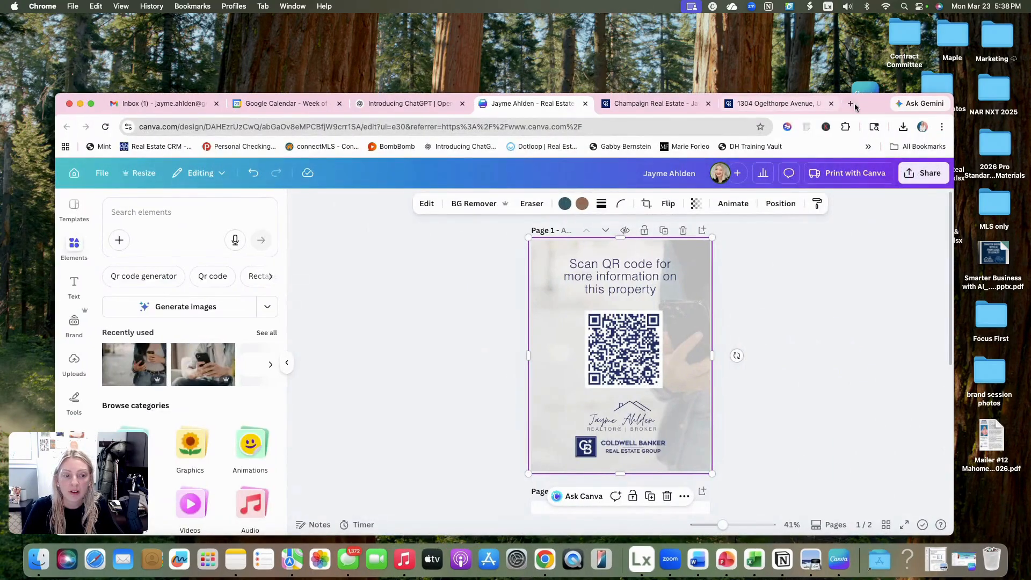
pyautogui.moveTo(870, 106); pyautogui.dragTo(871, 77)
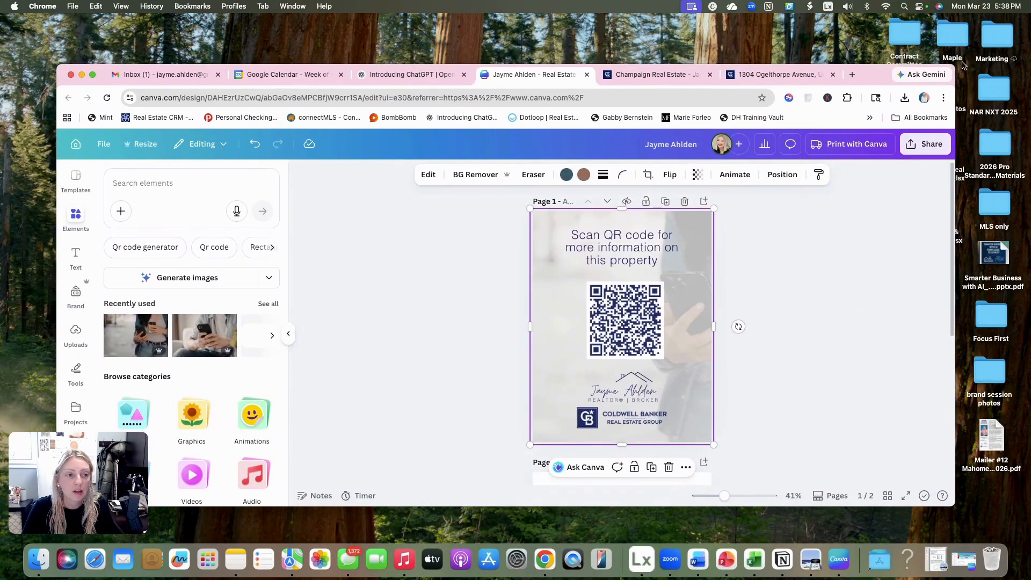
pyautogui.moveTo(955, 65); pyautogui.dragTo(913, 72)
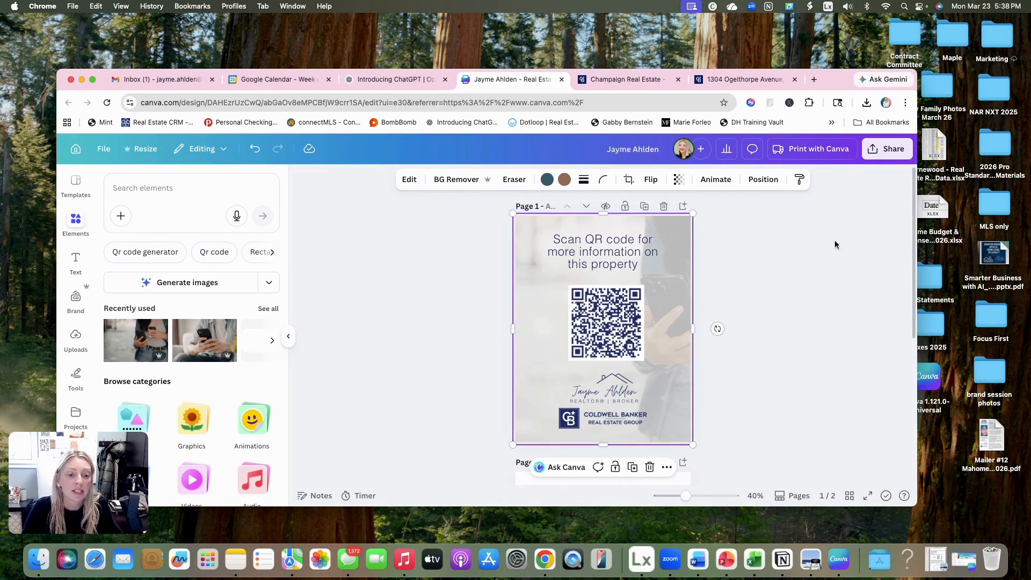
pyautogui.click(811, 296)
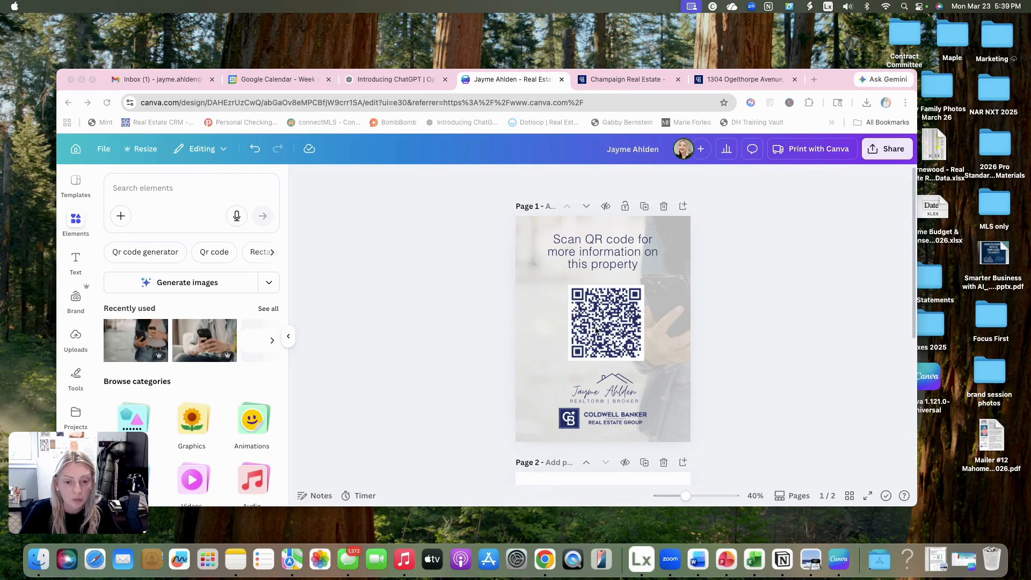
pyautogui.scroll(-2, 595, 331)
pyautogui.scroll(2, 595, 330)
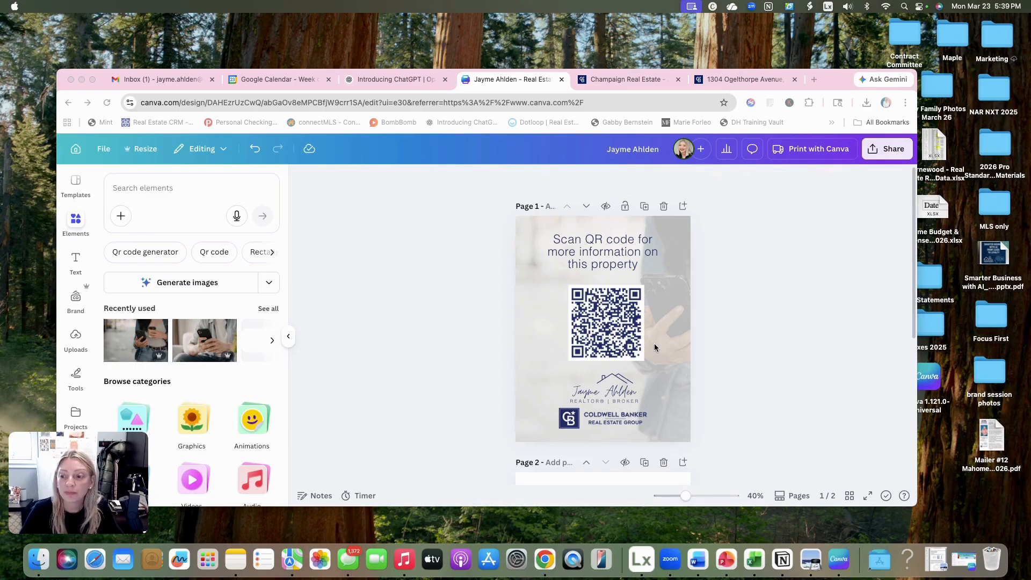
# - Close the finished flyer's browser tab and open the Canva home page in a new tab
pyautogui.click(560, 79)
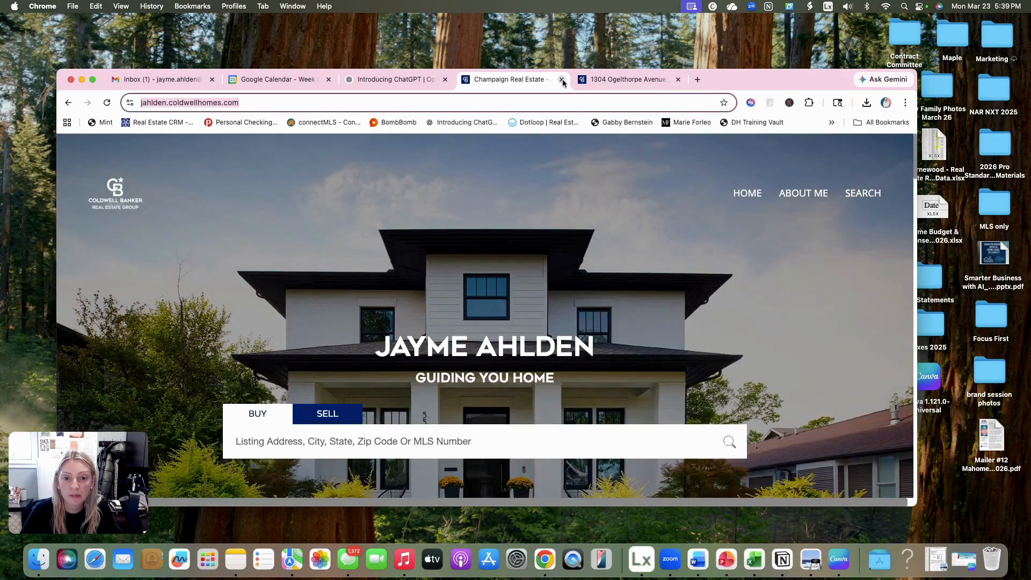
pyautogui.click(700, 79)
pyautogui.write('canva')
pyautogui.press('Return')
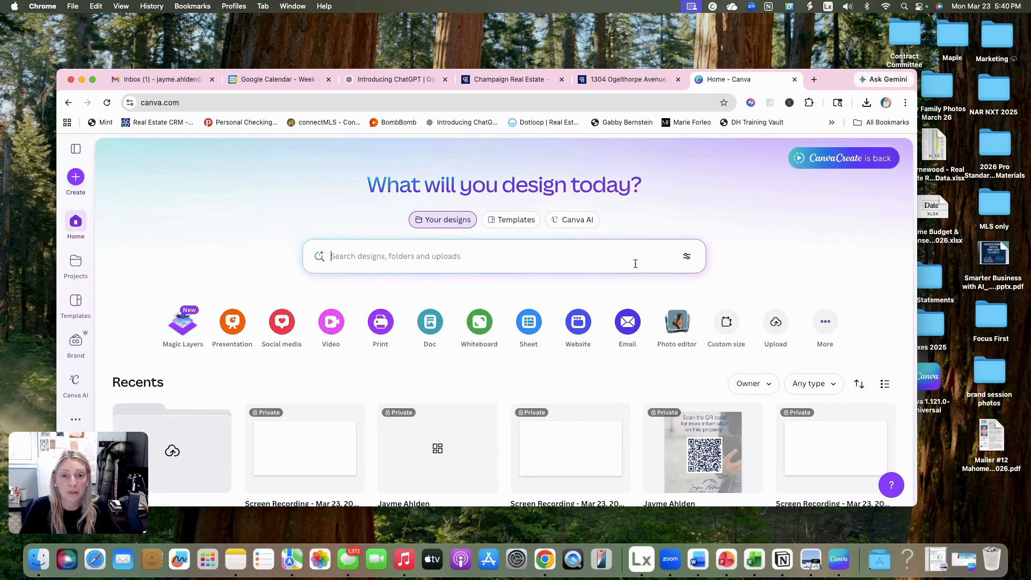
# - Look through the recent designs on the Canva home page
pyautogui.scroll(-3, 773, 231)
pyautogui.scroll(-2, 773, 232)
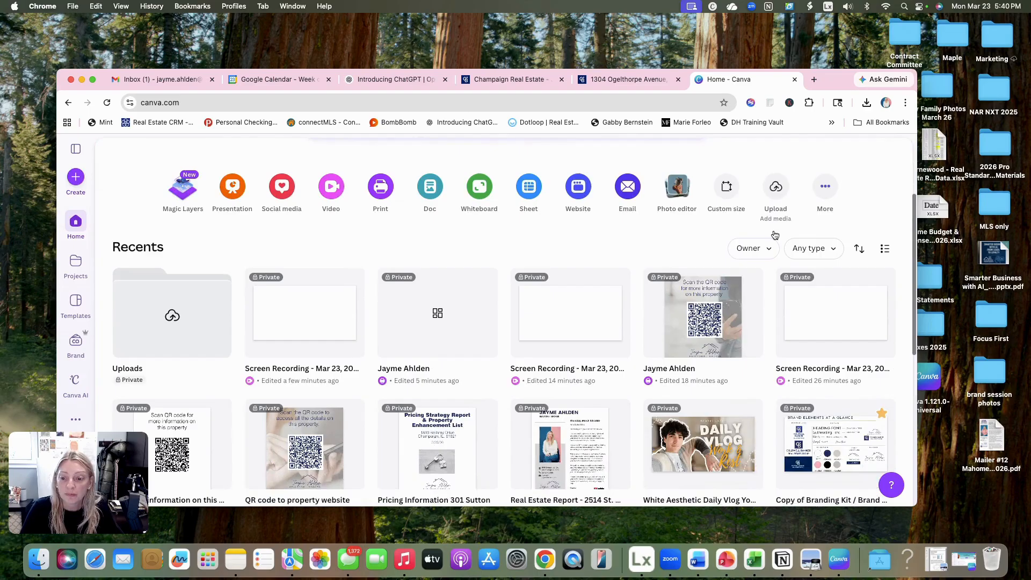
pyautogui.scroll(-2, 773, 230)
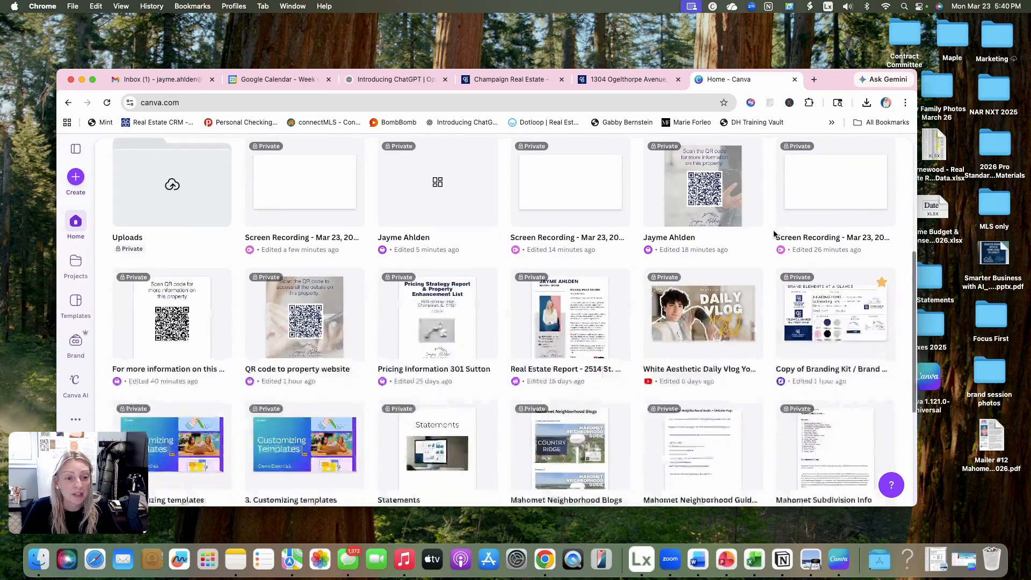
pyautogui.scroll(3, 774, 231)
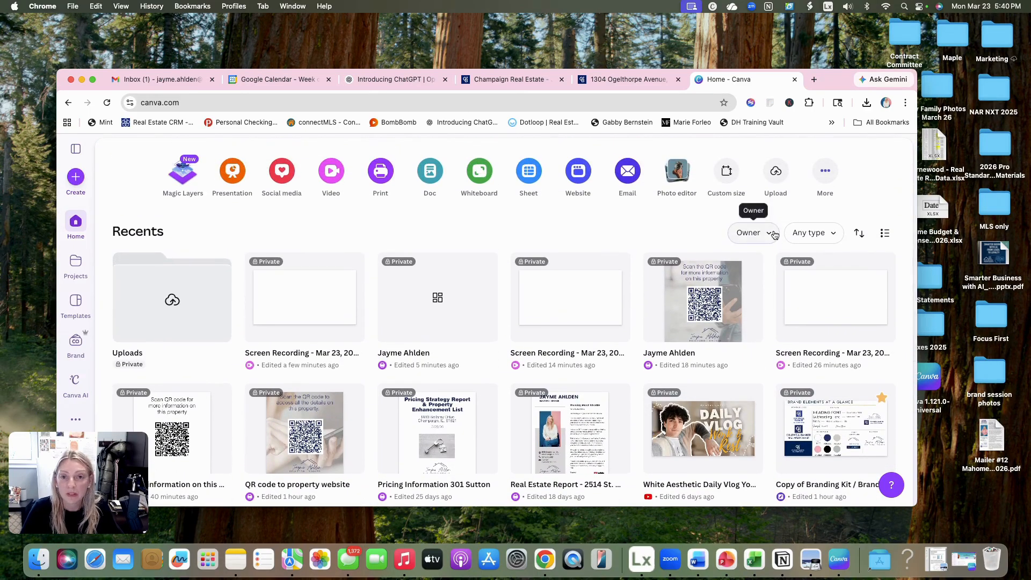
pyautogui.scroll(1, 774, 233)
pyautogui.scroll(-3, 775, 234)
pyautogui.scroll(2, 775, 234)
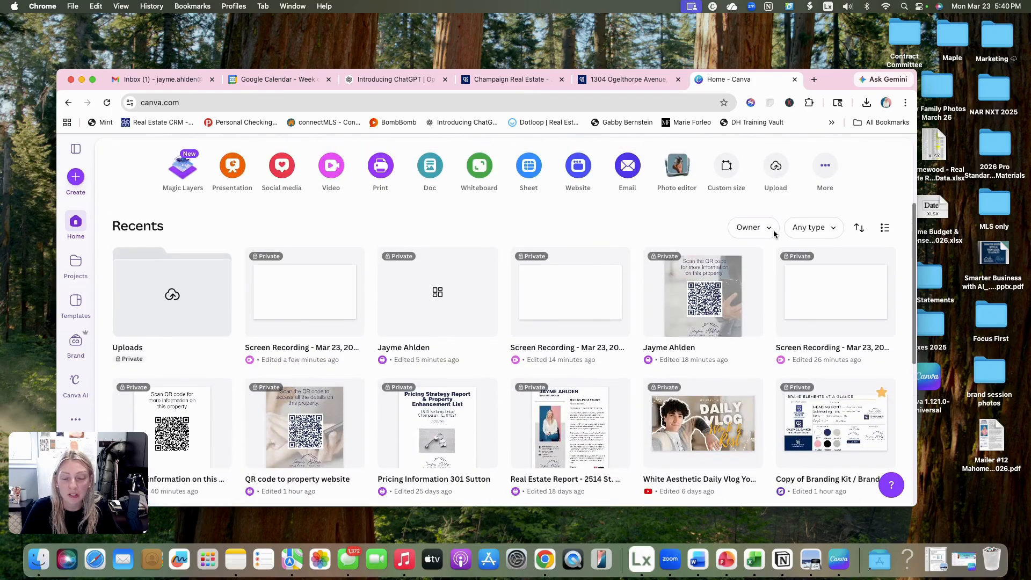
pyautogui.scroll(-2, 773, 230)
pyautogui.scroll(1, 773, 230)
pyautogui.scroll(-1, 774, 230)
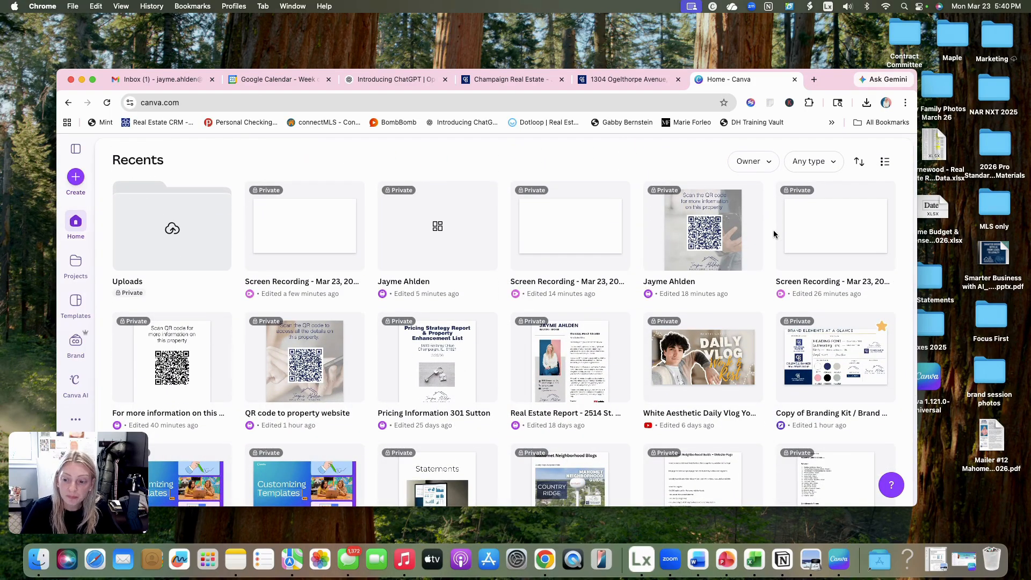
pyautogui.scroll(3, 773, 229)
pyautogui.scroll(2, 774, 230)
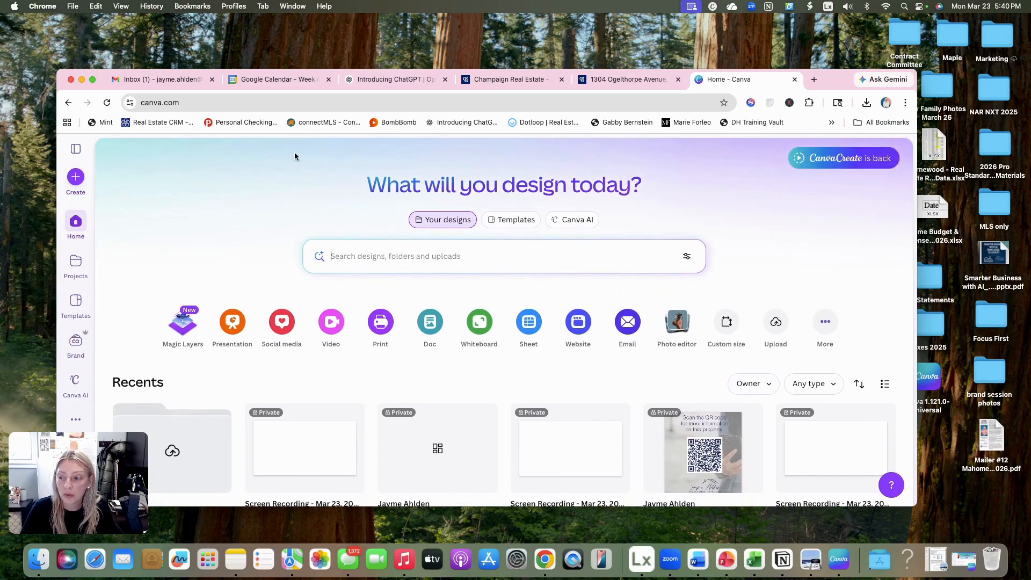
# - Create a new blank Flyer (Portrait US) design and select its page
pyautogui.click(76, 177)
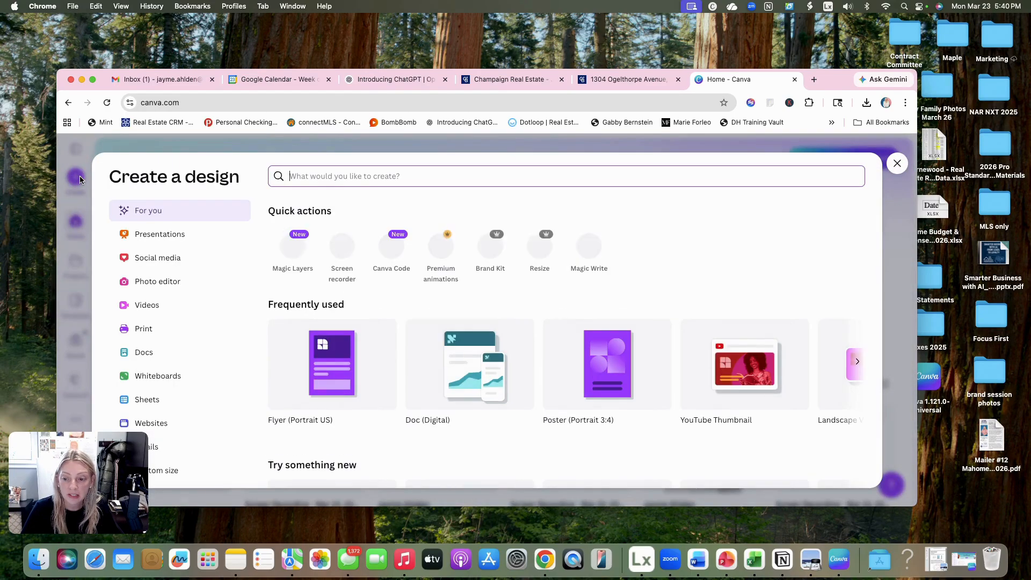
pyautogui.click(342, 372)
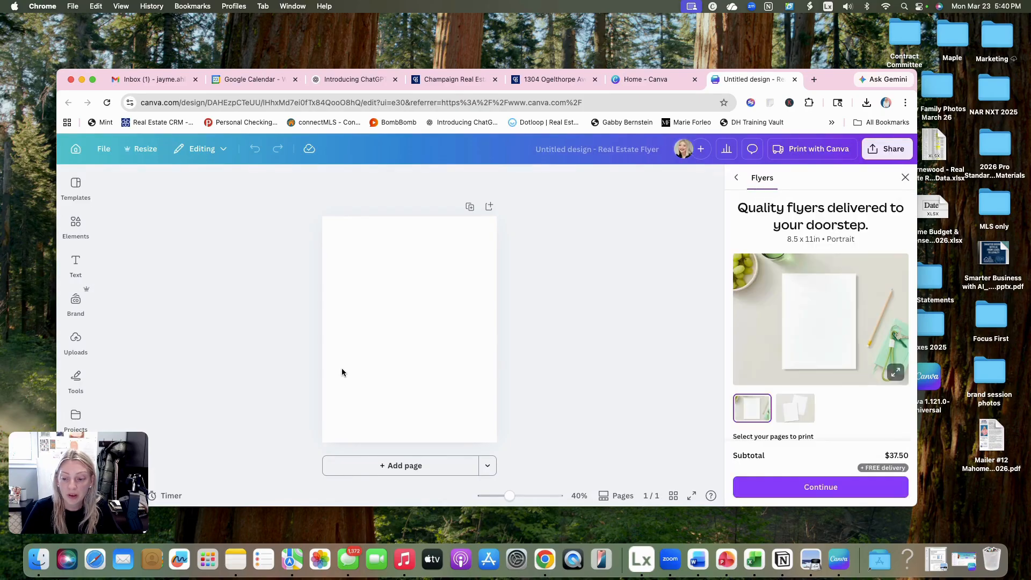
pyautogui.click(437, 306)
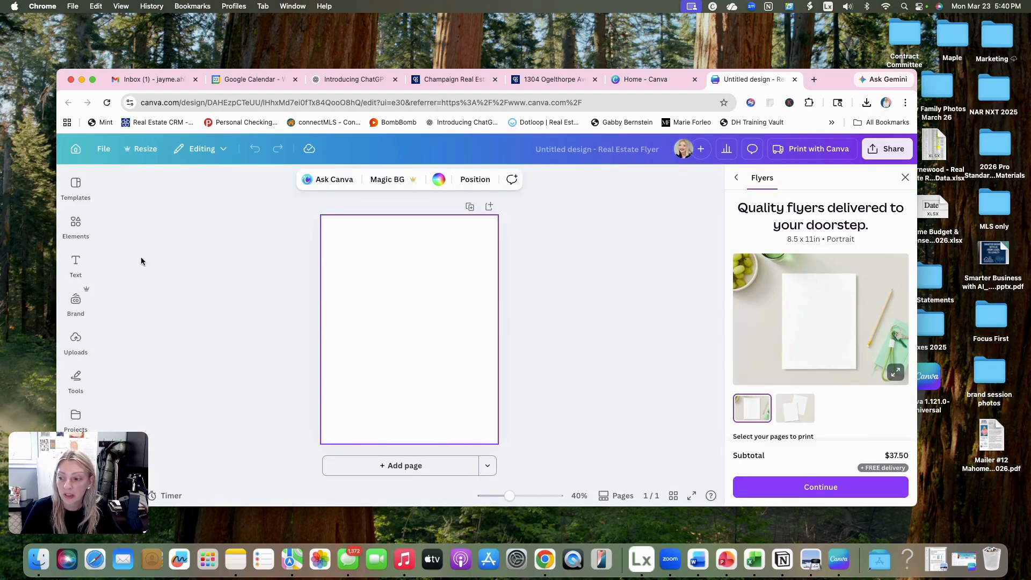
# - Examine the Brand Kit's text styles and its templates, logos, colors, fonts, photos and graphics
pyautogui.click(76, 263)
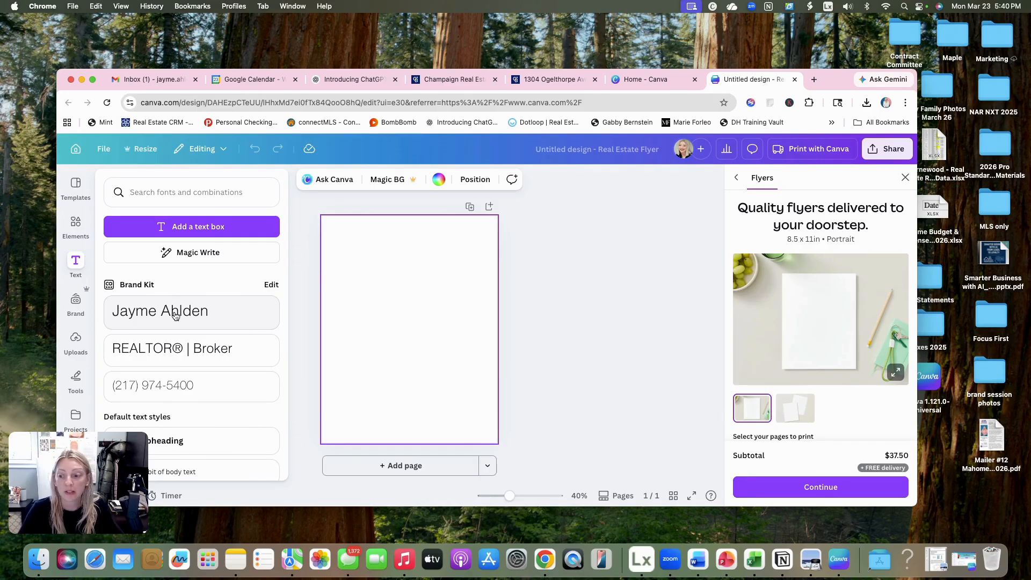
pyautogui.scroll(-2, 175, 315)
pyautogui.scroll(2, 176, 315)
pyautogui.scroll(-1, 175, 315)
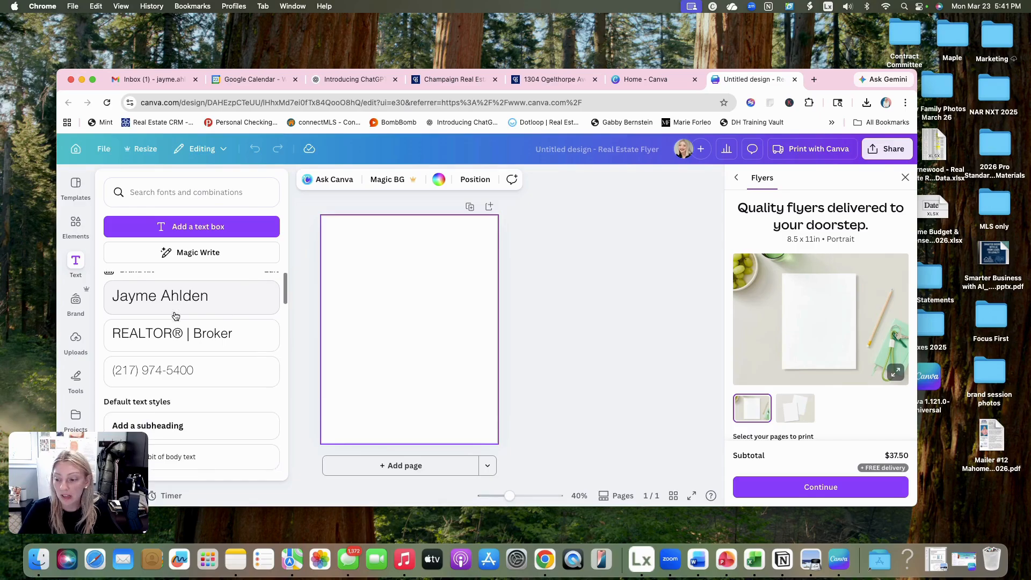
pyautogui.scroll(-3, 175, 315)
pyautogui.scroll(3, 175, 315)
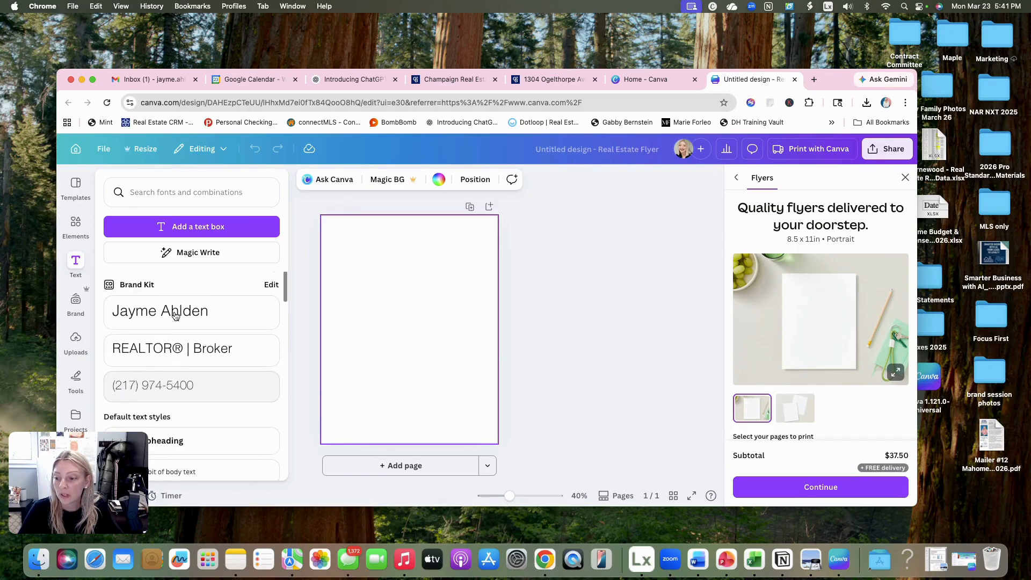
pyautogui.click(76, 304)
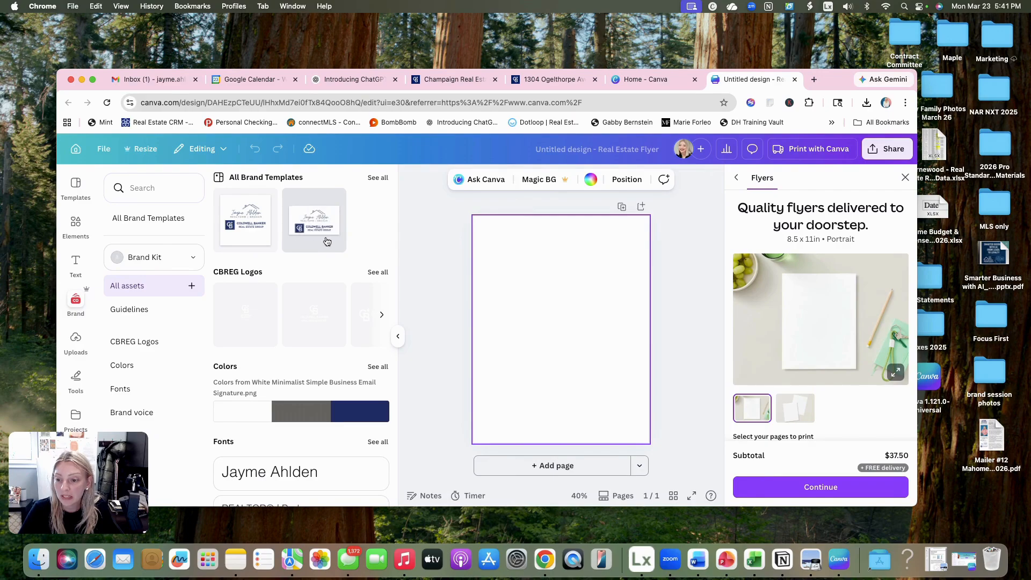
pyautogui.scroll(-1, 315, 281)
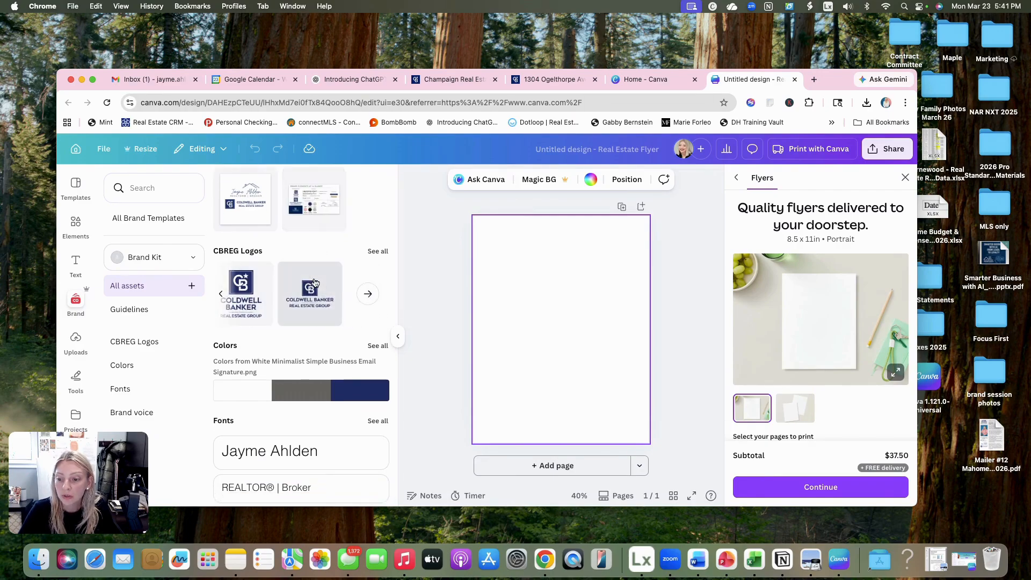
pyautogui.scroll(-5, 315, 281)
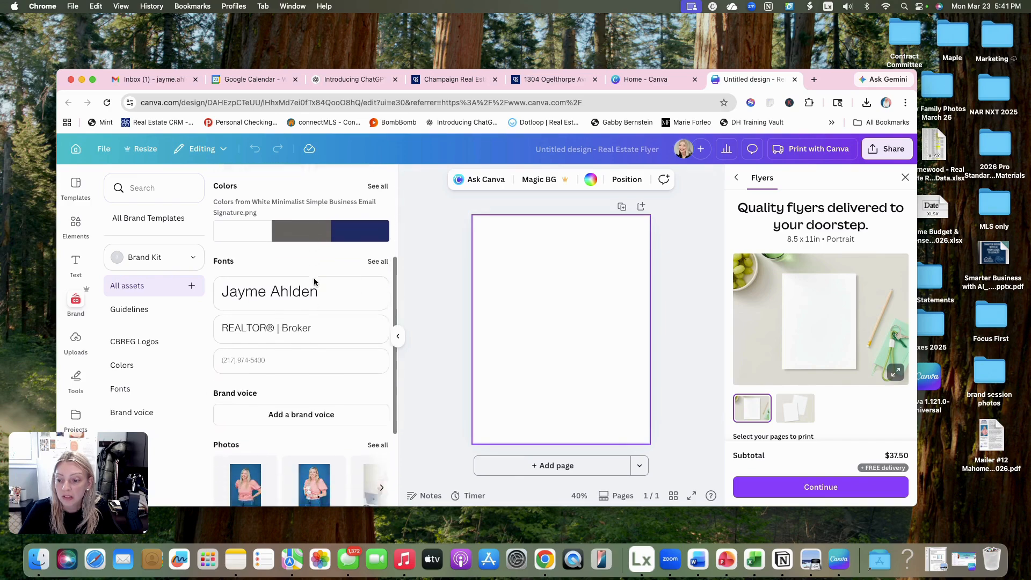
pyautogui.scroll(-3, 315, 282)
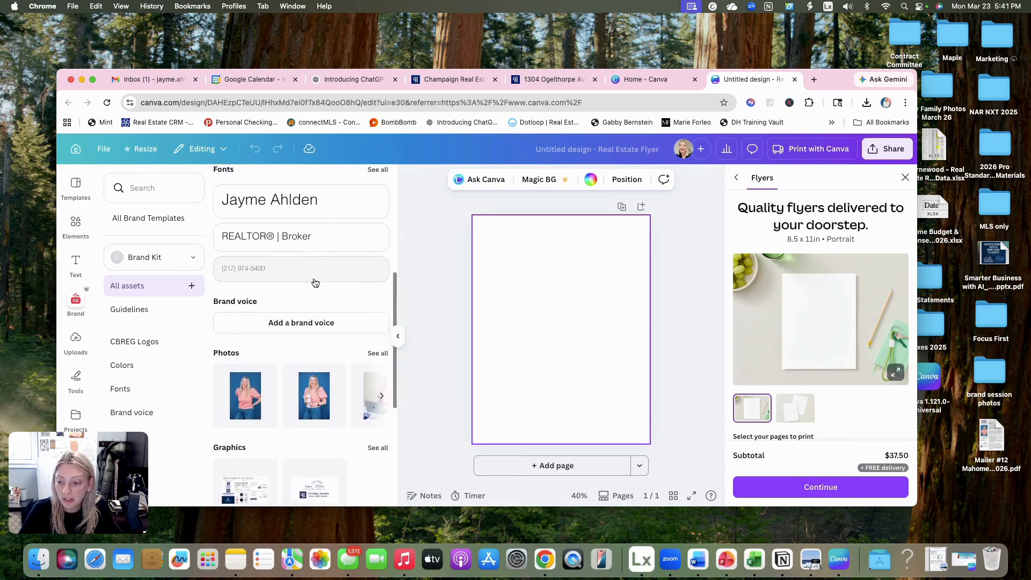
pyautogui.scroll(-4, 315, 282)
pyautogui.hscroll(3, 315, 282)
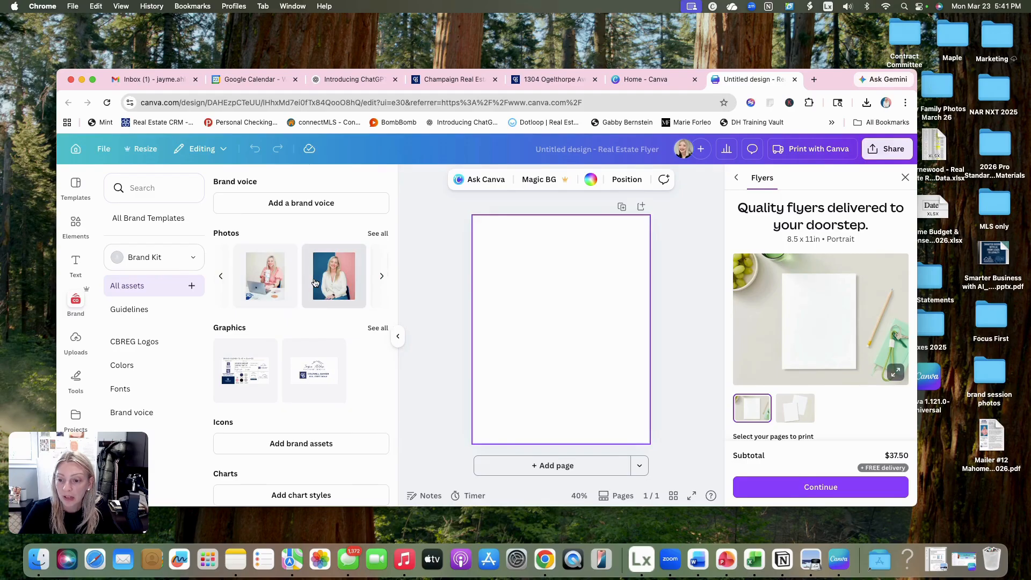
pyautogui.scroll(-6, 315, 282)
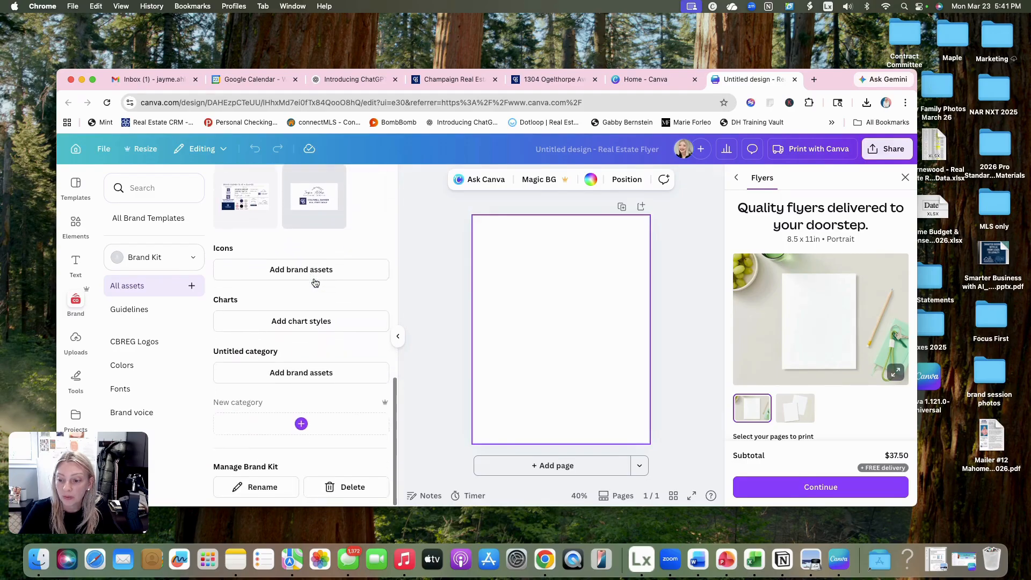
pyautogui.scroll(15, 315, 283)
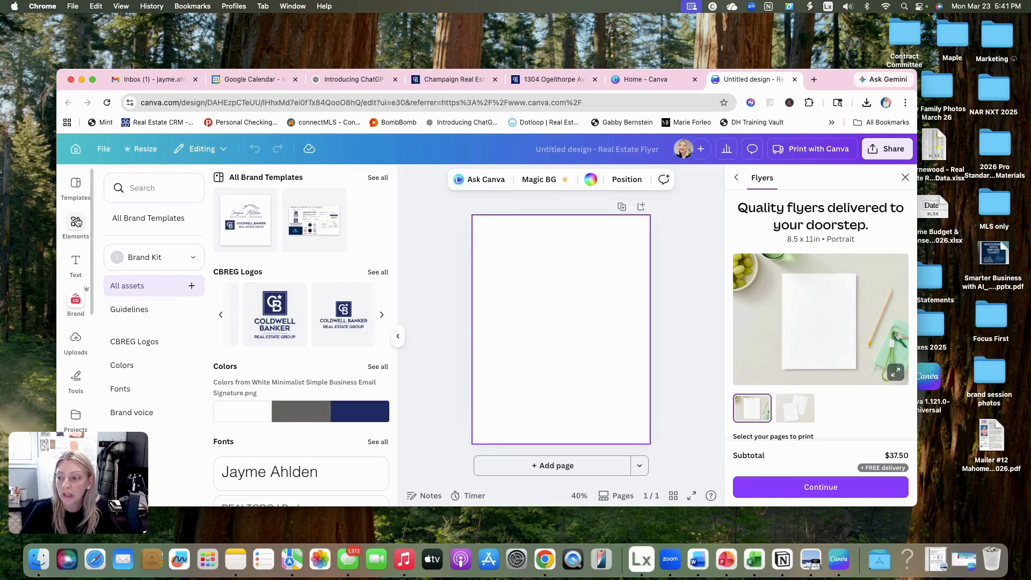
# - Add the Brand Kit's largest text style to the flyer and place it centered near the page's upper edge
pyautogui.click(76, 263)
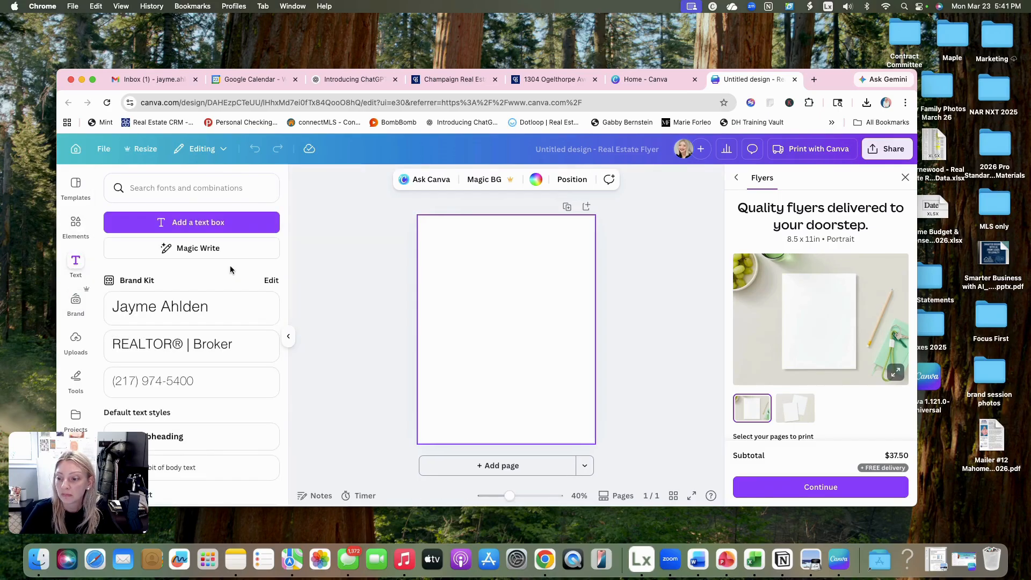
pyautogui.click(162, 321)
pyautogui.press('Escape')
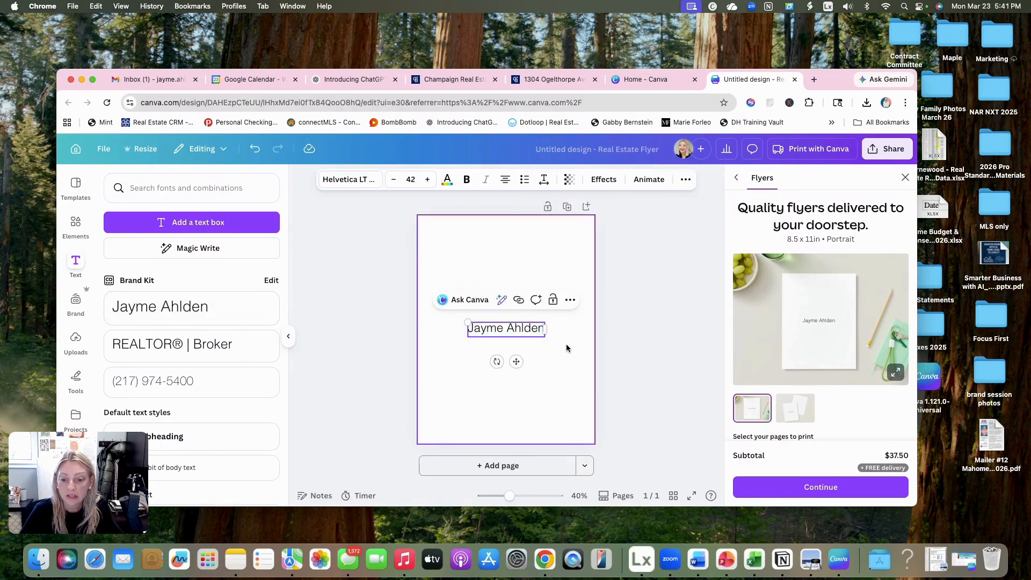
pyautogui.moveTo(522, 323); pyautogui.dragTo(497, 240)
pyautogui.click(521, 241)
pyautogui.click(557, 248)
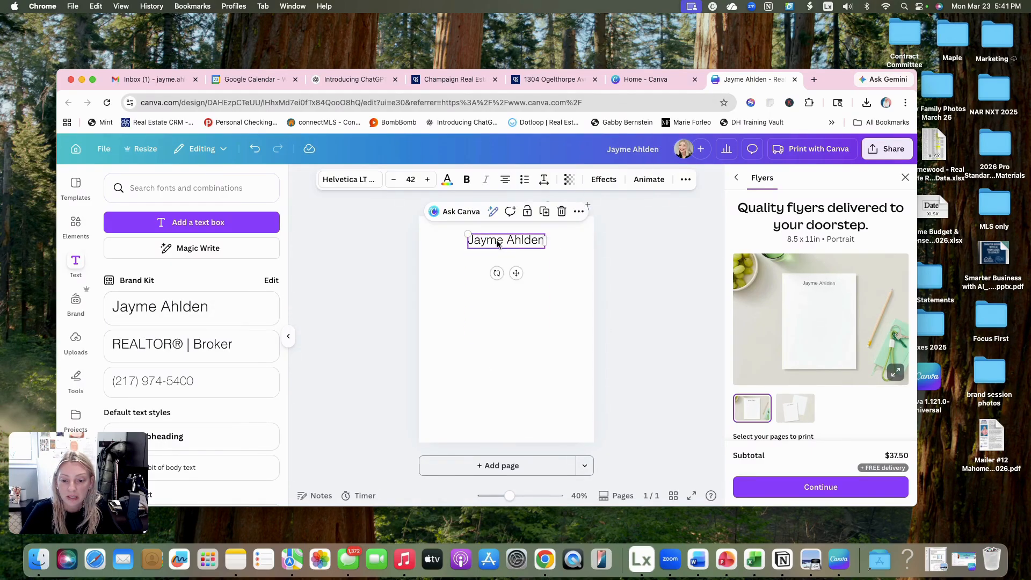
# - Replace the placeholder name in the flyer's text with "Scan QR code for more information on this property"
pyautogui.click(497, 241)
pyautogui.write('Sca')
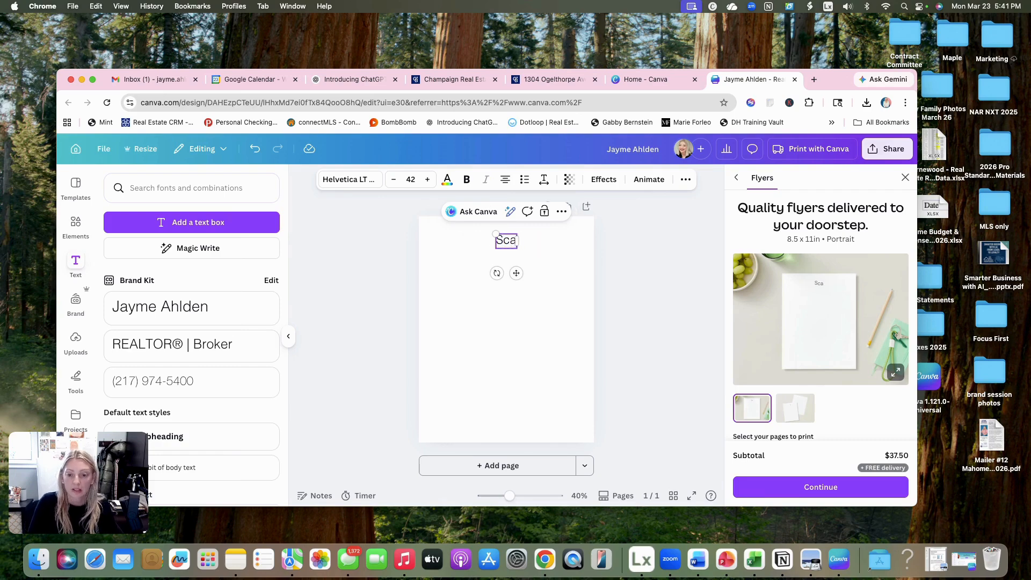
pyautogui.write('n QR code')
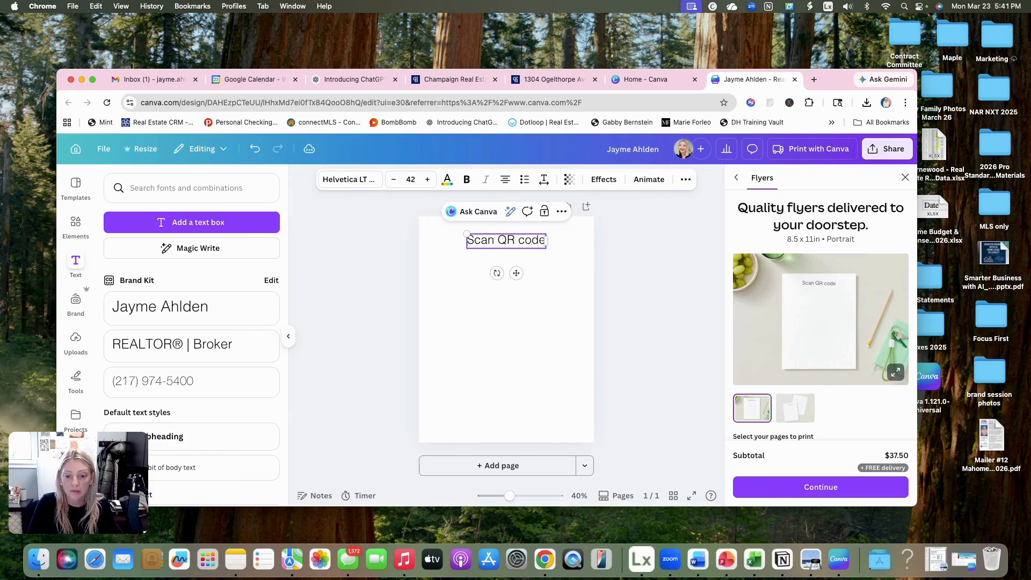
pyautogui.write(' for more information on thi')
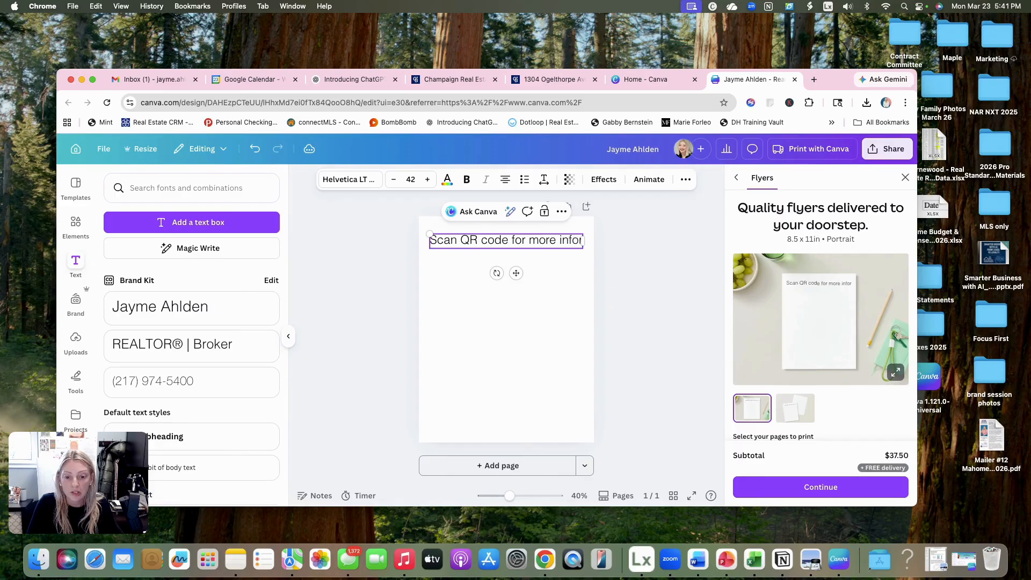
pyautogui.write('erty')
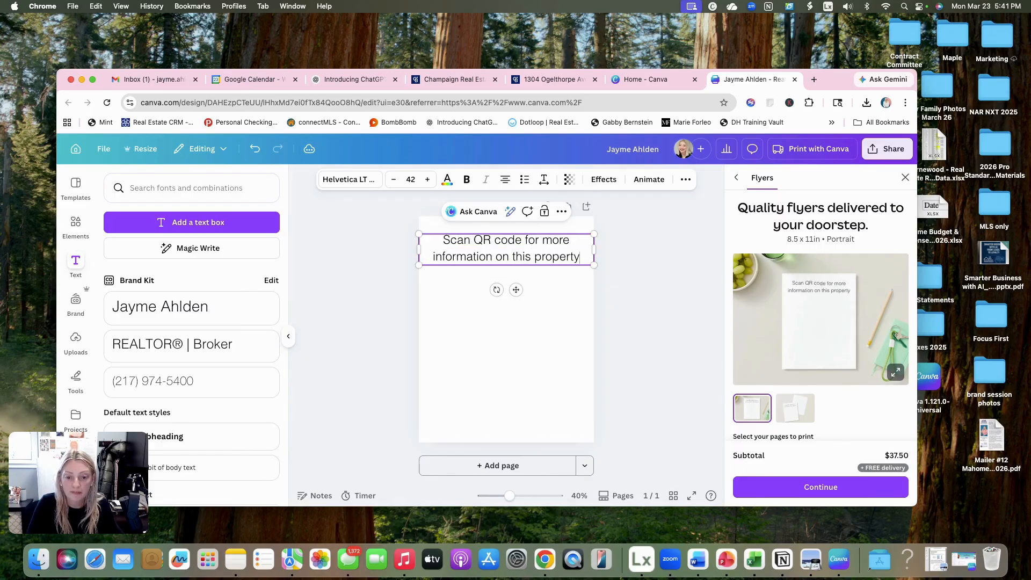
# - Narrow the headline's text box to about 6.4 wide and move it back toward the page's horizontal center
pyautogui.click(567, 279)
pyautogui.click(537, 254)
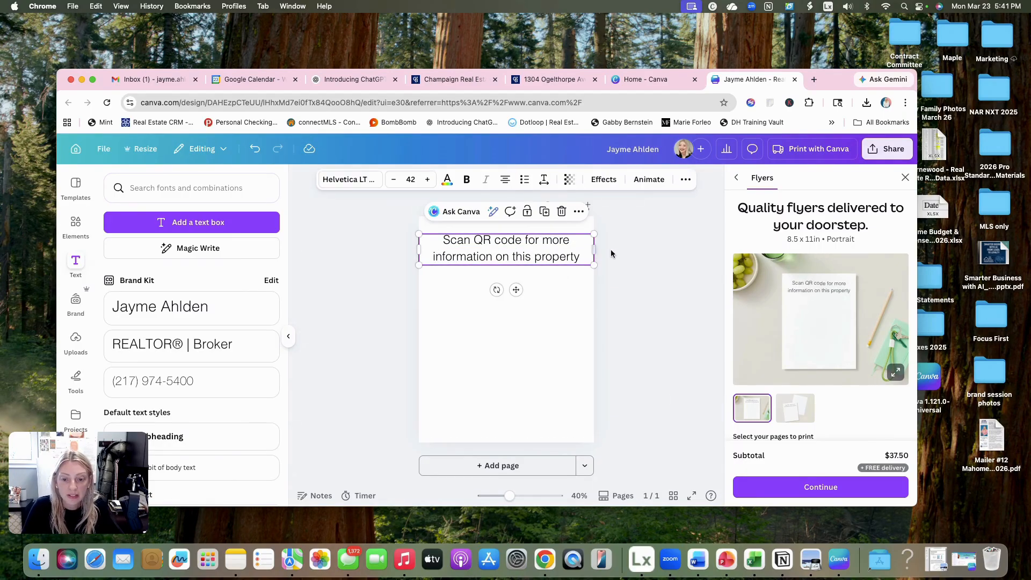
pyautogui.moveTo(593, 249); pyautogui.dragTo(549, 252)
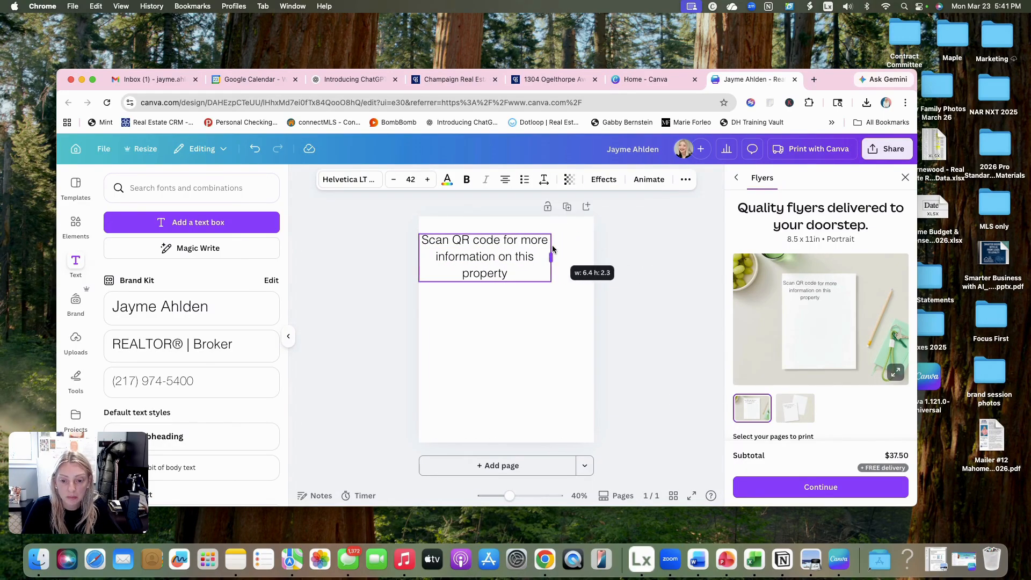
pyautogui.click(568, 255)
pyautogui.moveTo(461, 255); pyautogui.dragTo(487, 255)
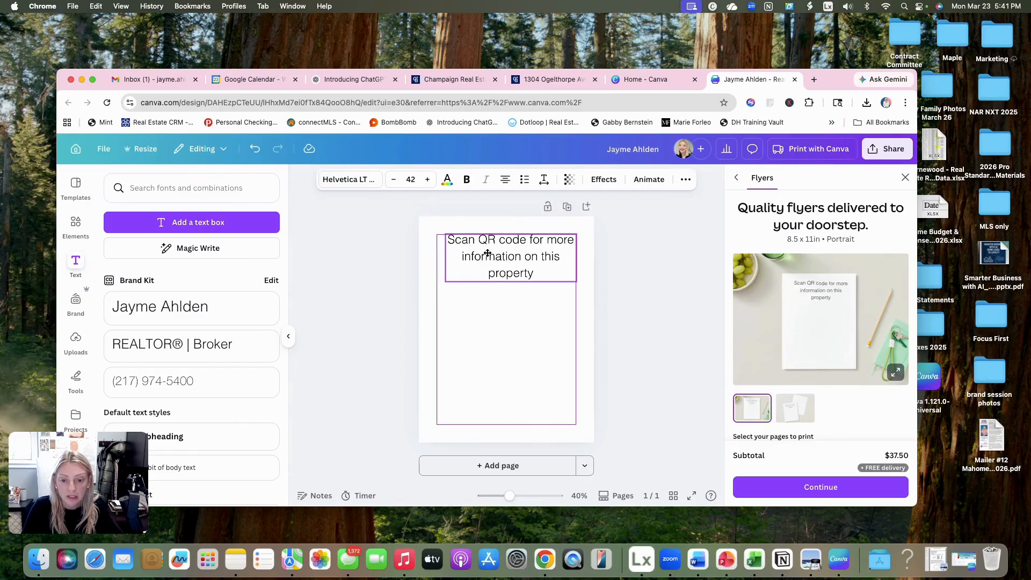
# - Tighten the headline's line spacing and center its text box horizontally on the page
pyautogui.click(551, 273)
pyautogui.moveTo(551, 273); pyautogui.dragTo(450, 246)
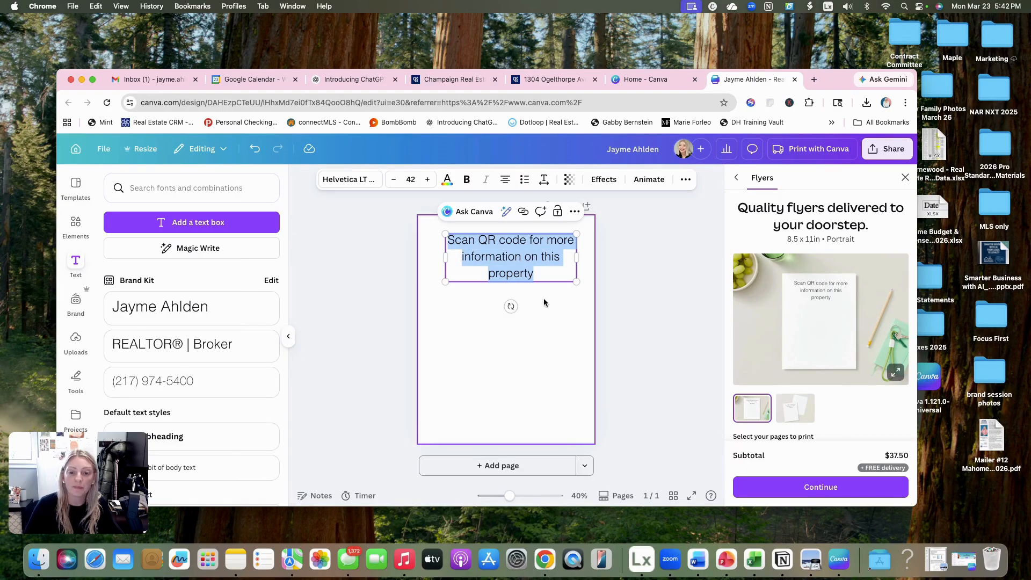
pyautogui.click(543, 183)
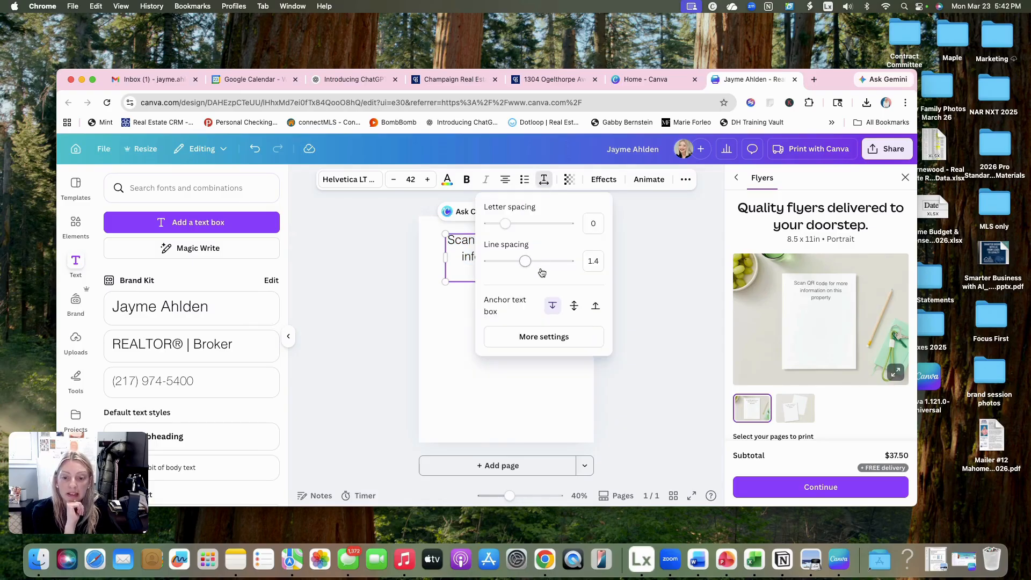
pyautogui.moveTo(525, 263); pyautogui.dragTo(514, 266)
pyautogui.click(465, 298)
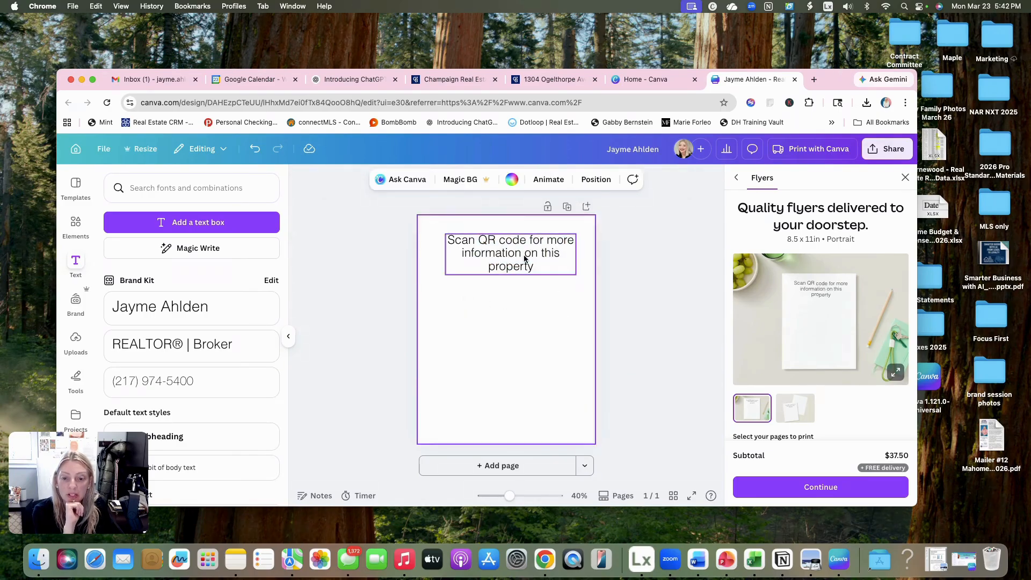
pyautogui.moveTo(526, 260); pyautogui.dragTo(522, 255)
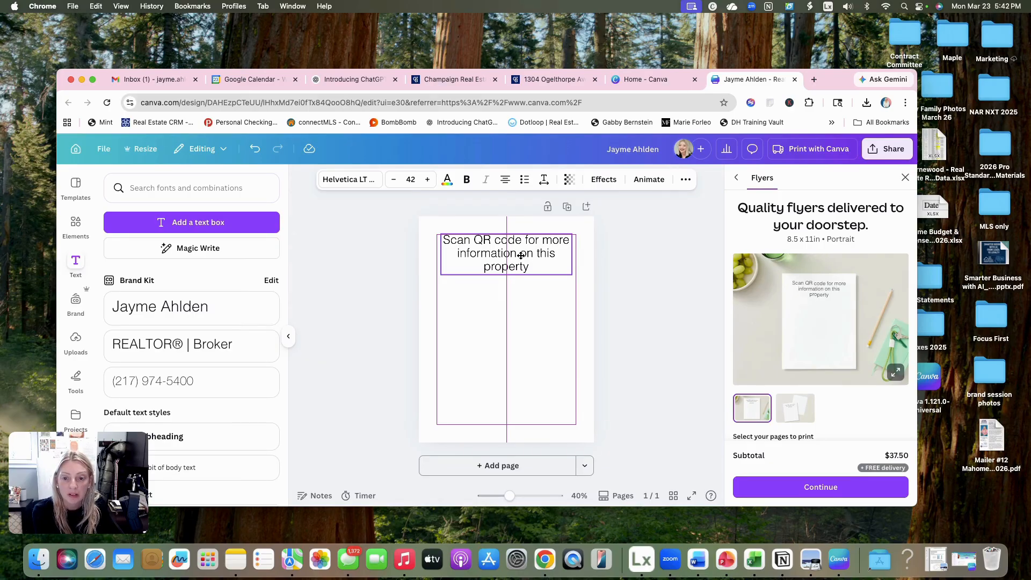
# - Color the whole headline with the Brand Kit's navy blue and move it slightly higher on the page
pyautogui.moveTo(521, 256); pyautogui.dragTo(388, 199)
pyautogui.doubleClick(524, 260)
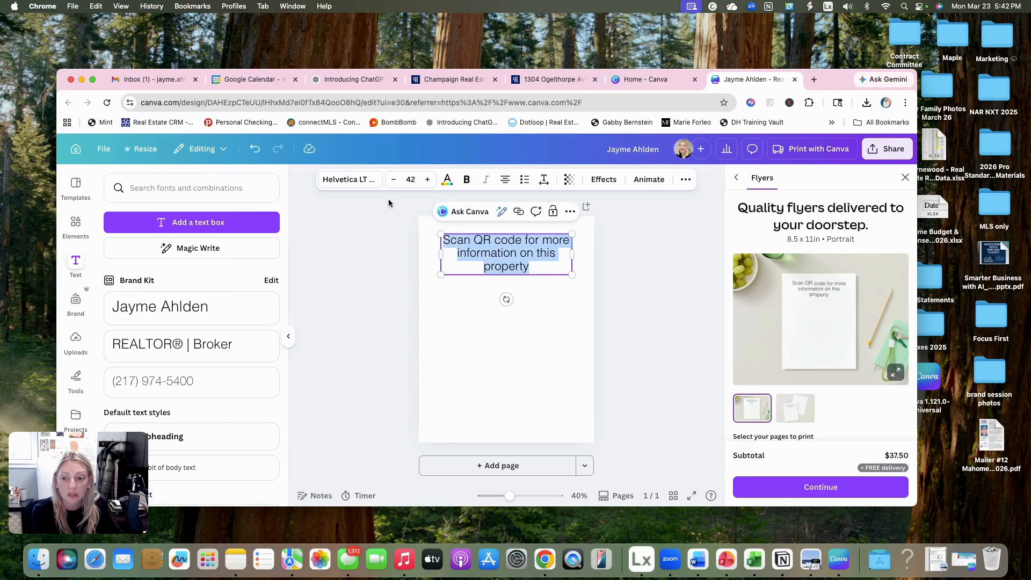
pyautogui.click(354, 180)
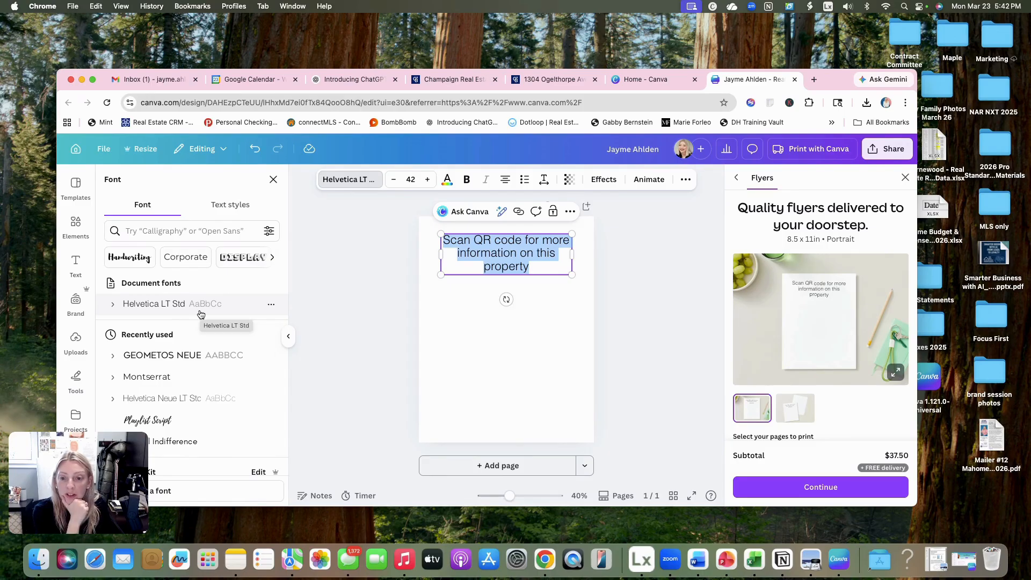
pyautogui.click(446, 181)
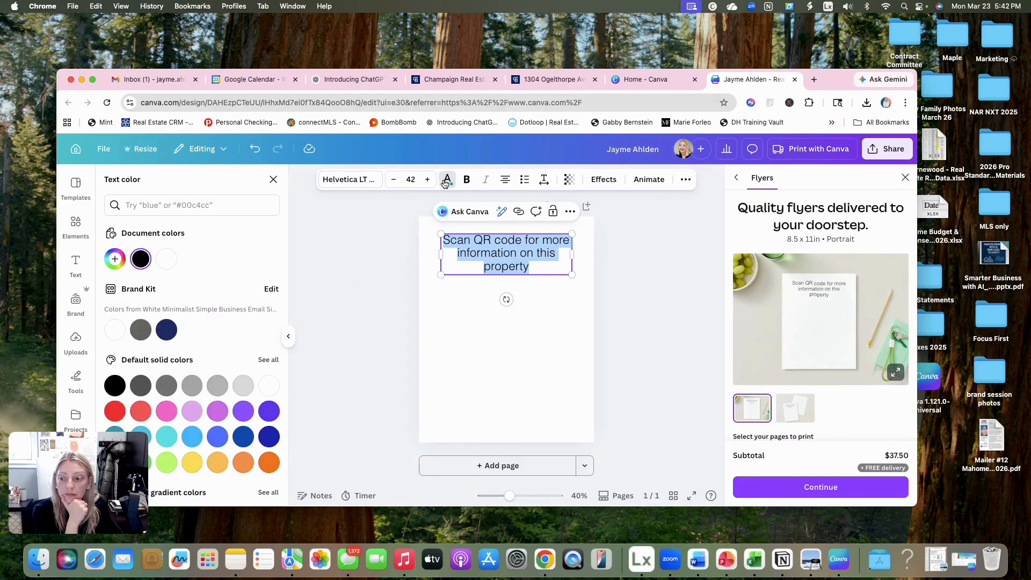
pyautogui.click(165, 331)
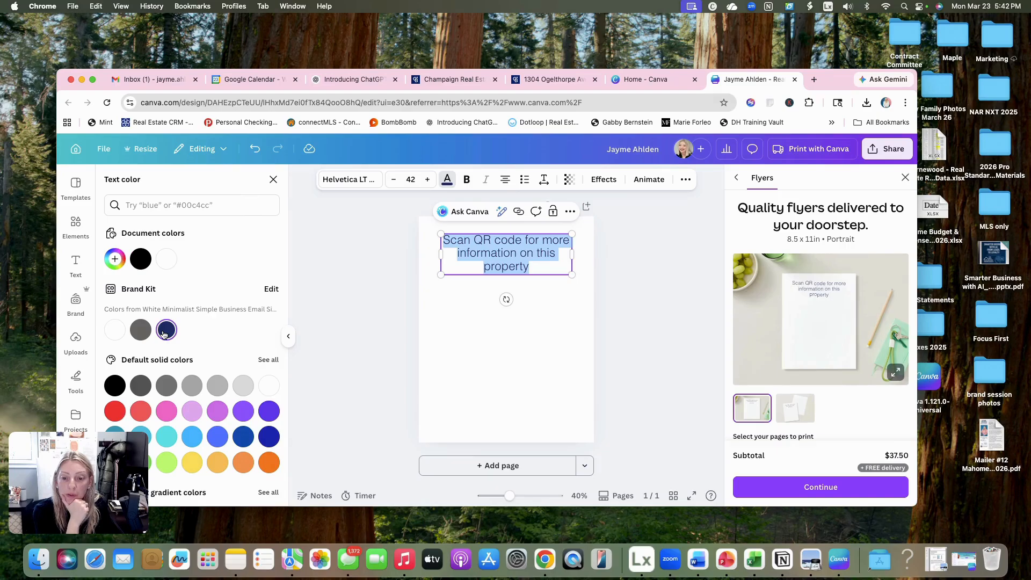
pyautogui.click(573, 334)
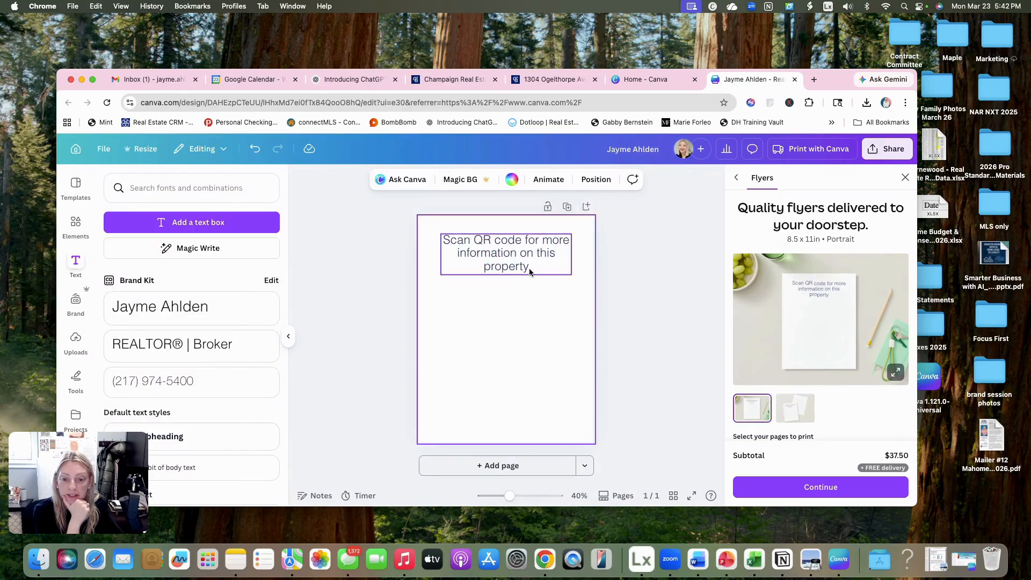
pyautogui.moveTo(529, 272); pyautogui.dragTo(530, 266)
pyautogui.click(568, 309)
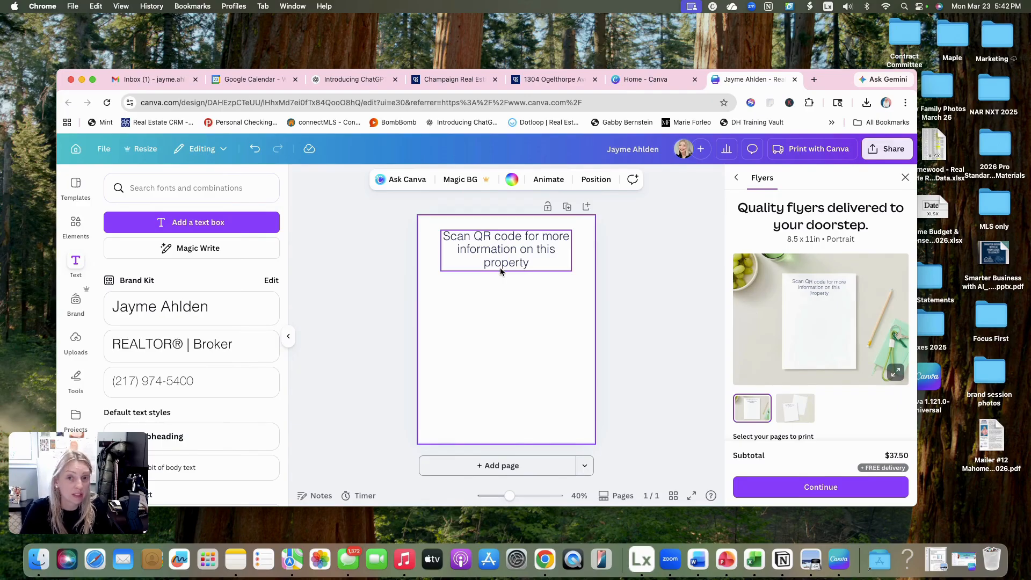
# - Find and open the QR code generator app for the flyer
pyautogui.scroll(-1, 67, 303)
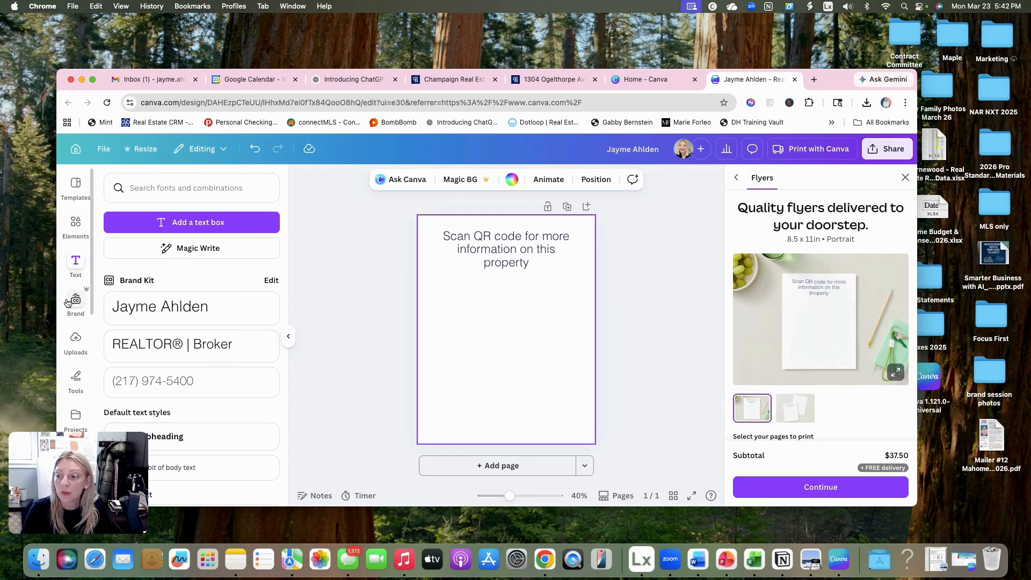
pyautogui.scroll(1, 67, 302)
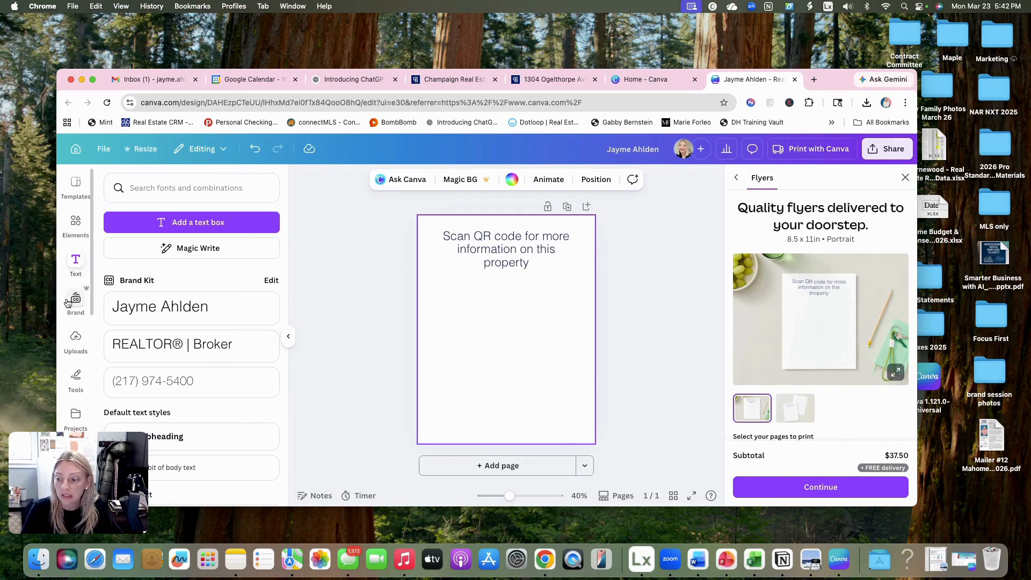
pyautogui.scroll(-5, 67, 302)
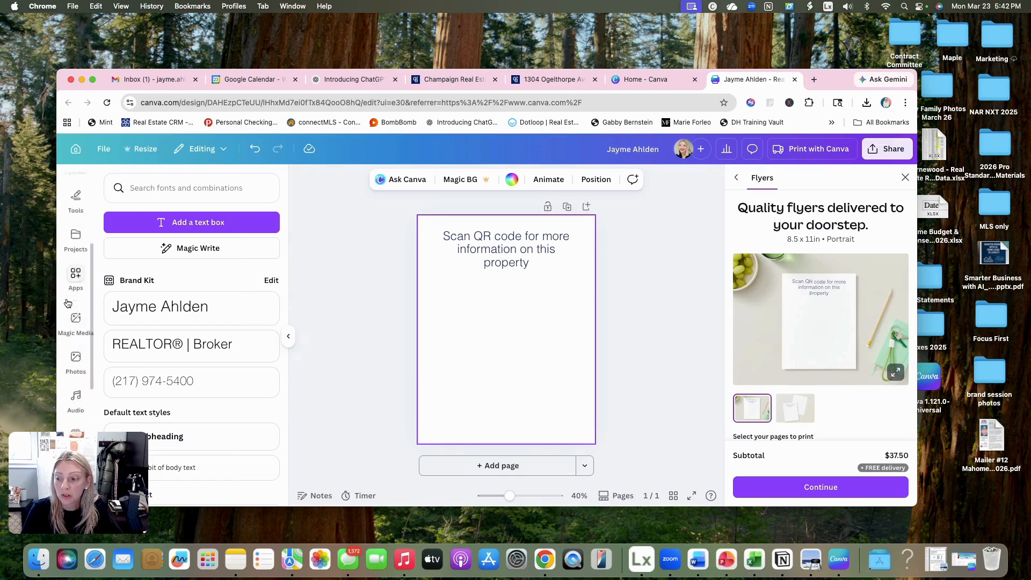
pyautogui.scroll(-6, 68, 302)
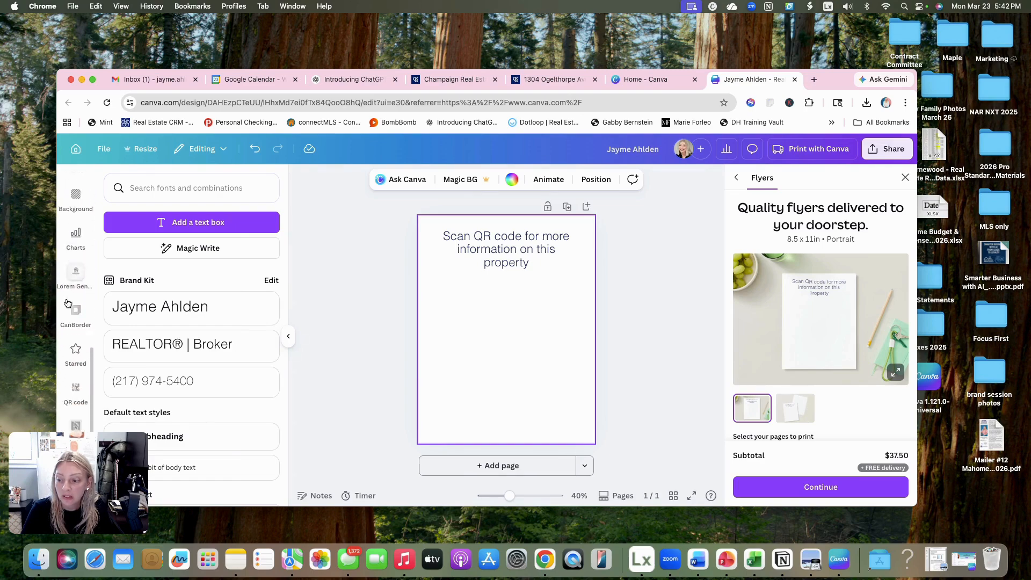
pyautogui.scroll(5, 67, 302)
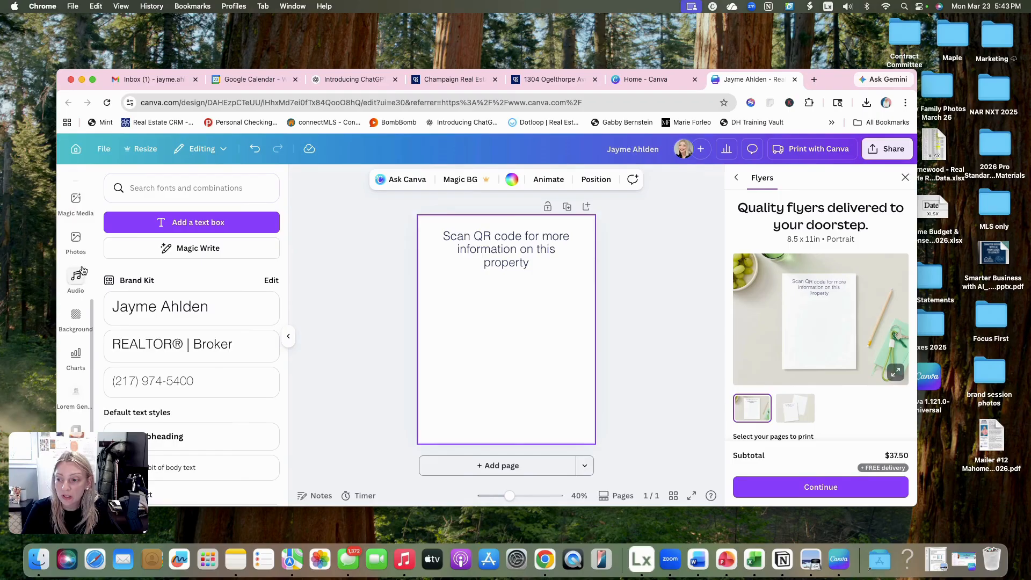
pyautogui.scroll(-3, 82, 270)
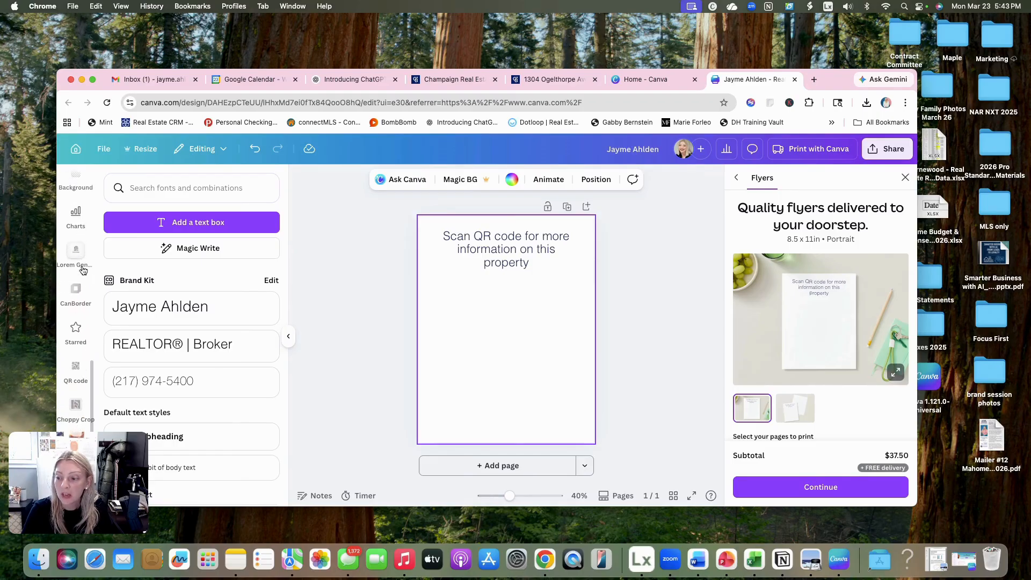
pyautogui.click(76, 370)
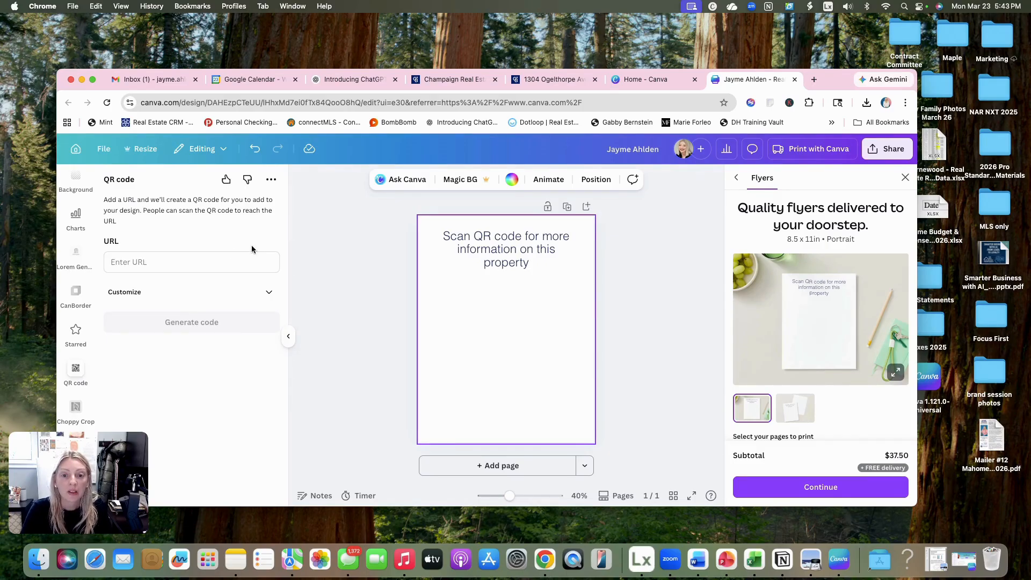
# - Generate a QR code on the flyer from the URL of the open Coldwell Banker property listing
pyautogui.click(540, 80)
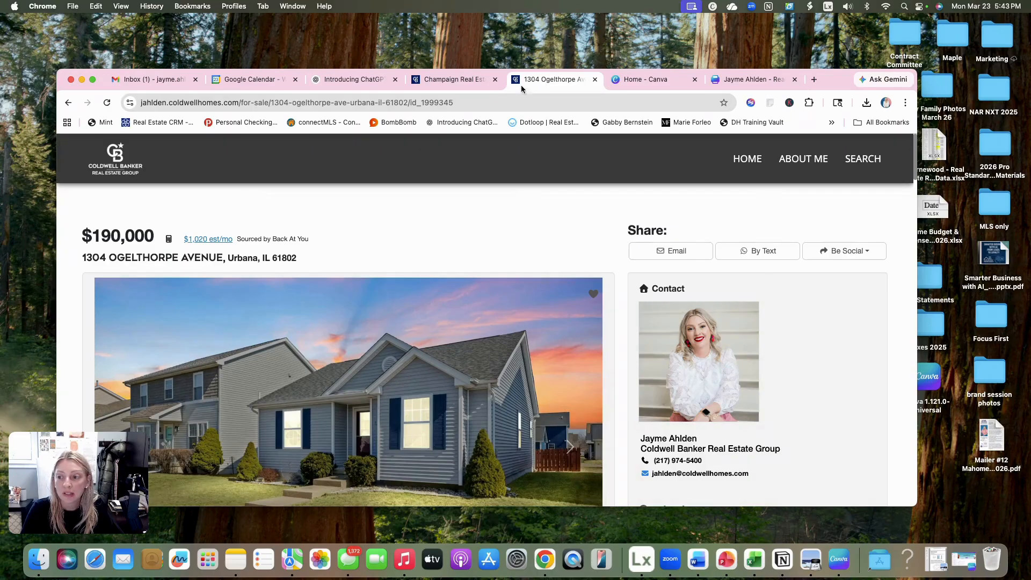
pyautogui.click(315, 103)
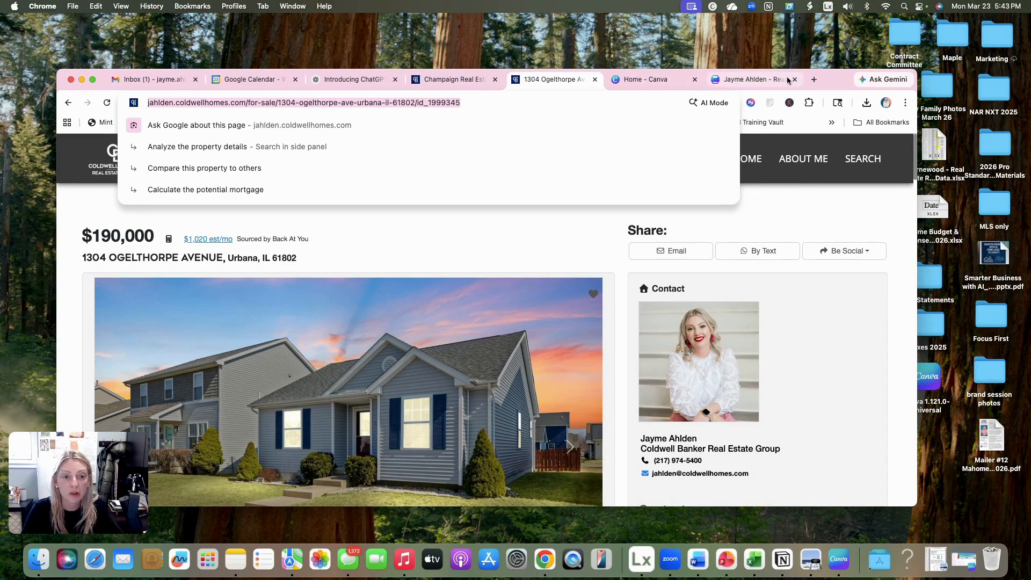
pyautogui.click(751, 79)
pyautogui.click(179, 263)
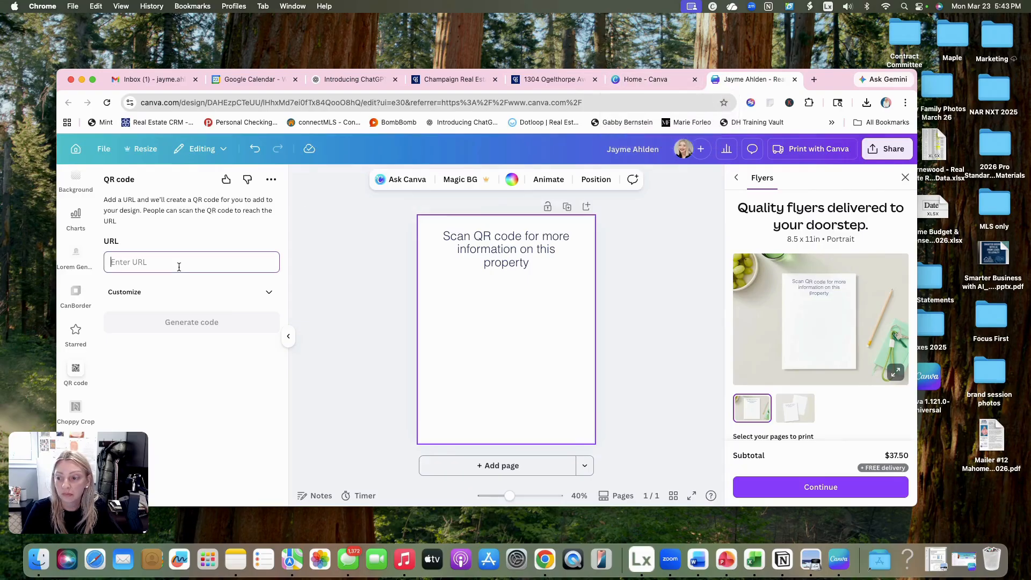
pyautogui.press('super+v')
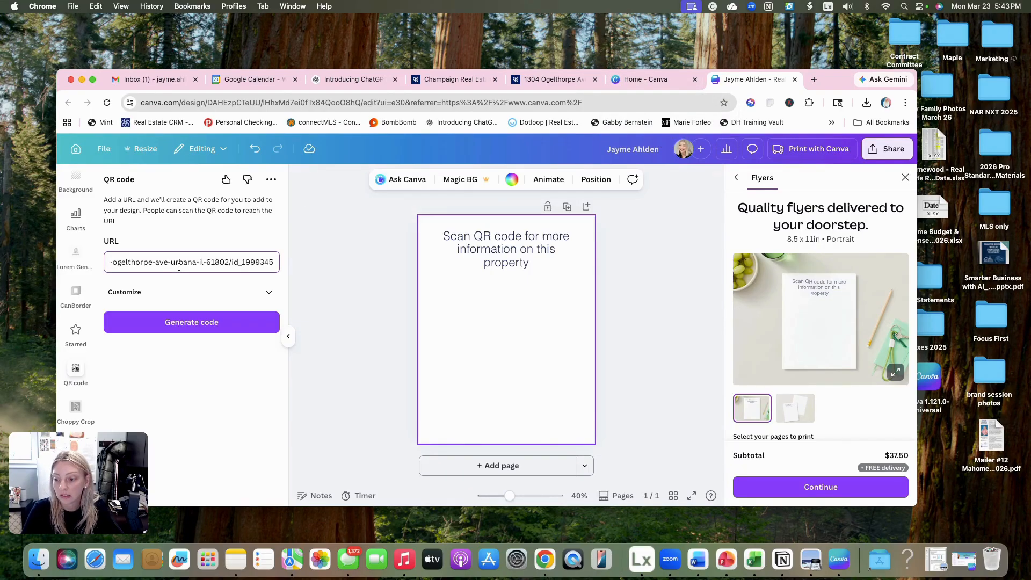
pyautogui.click(173, 323)
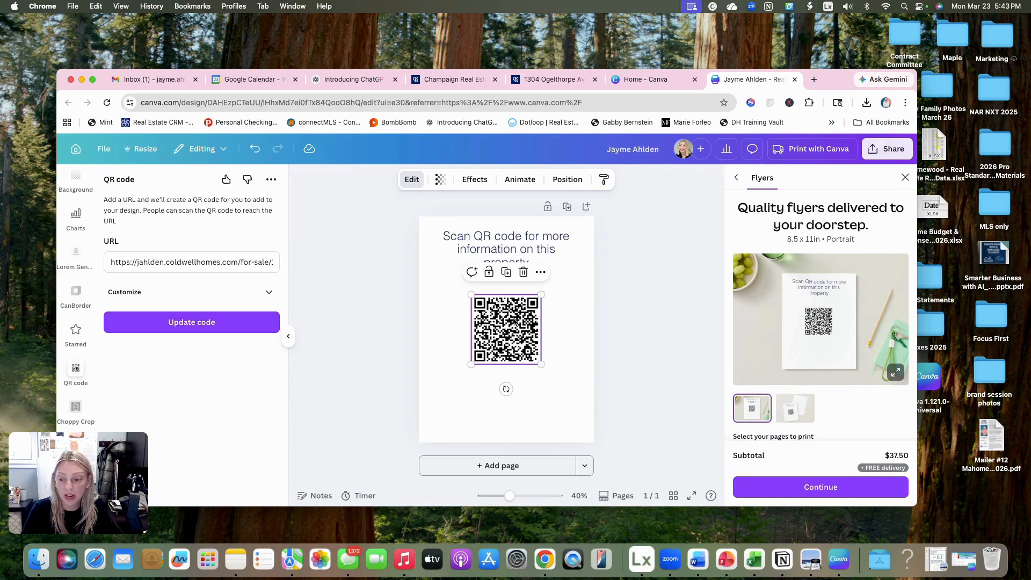
# - Open the QR code's foreground color for editing and look up the color code of the headline's Brand Kit navy
pyautogui.click(269, 292)
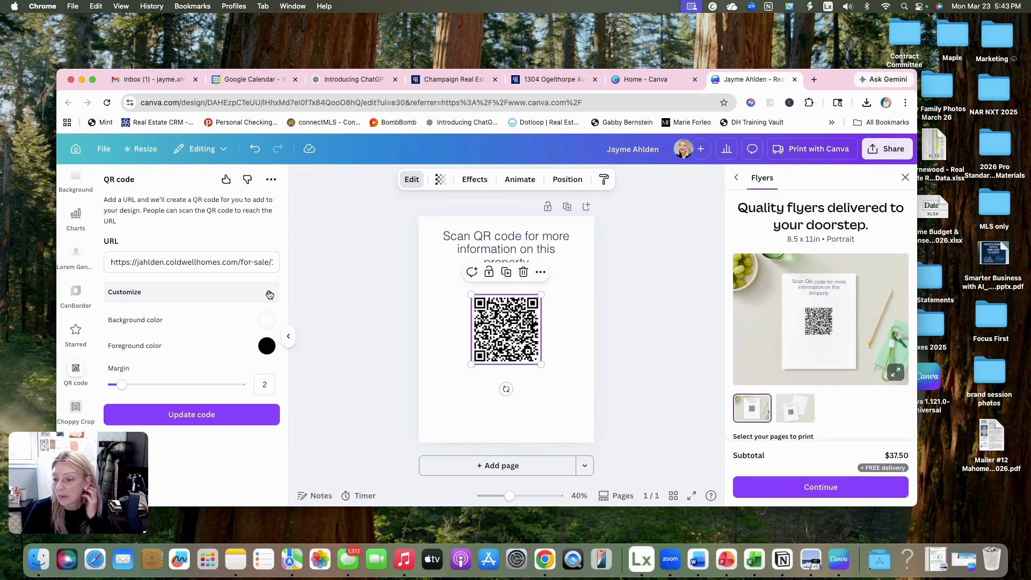
pyautogui.click(266, 347)
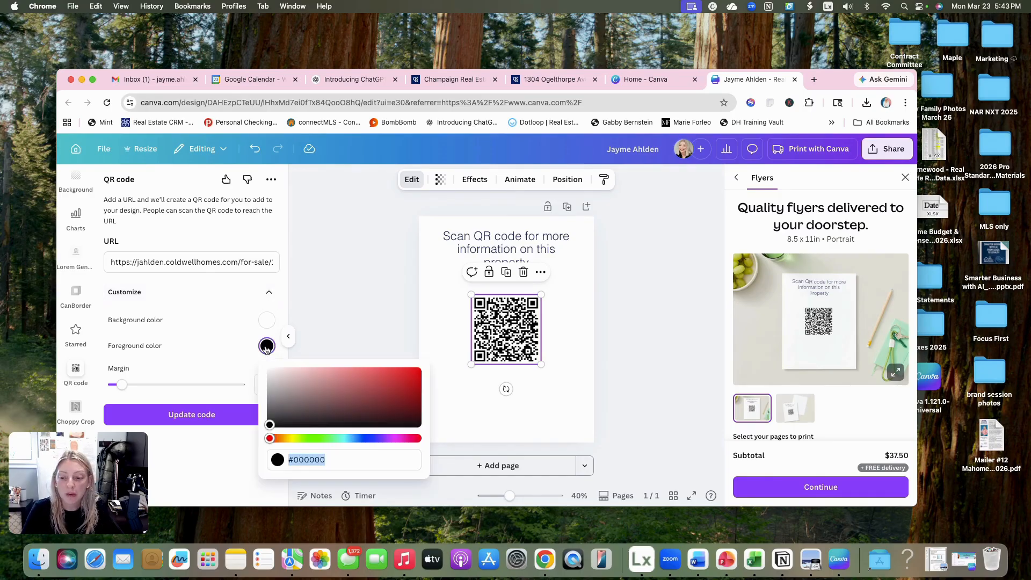
pyautogui.click(485, 240)
pyautogui.click(447, 180)
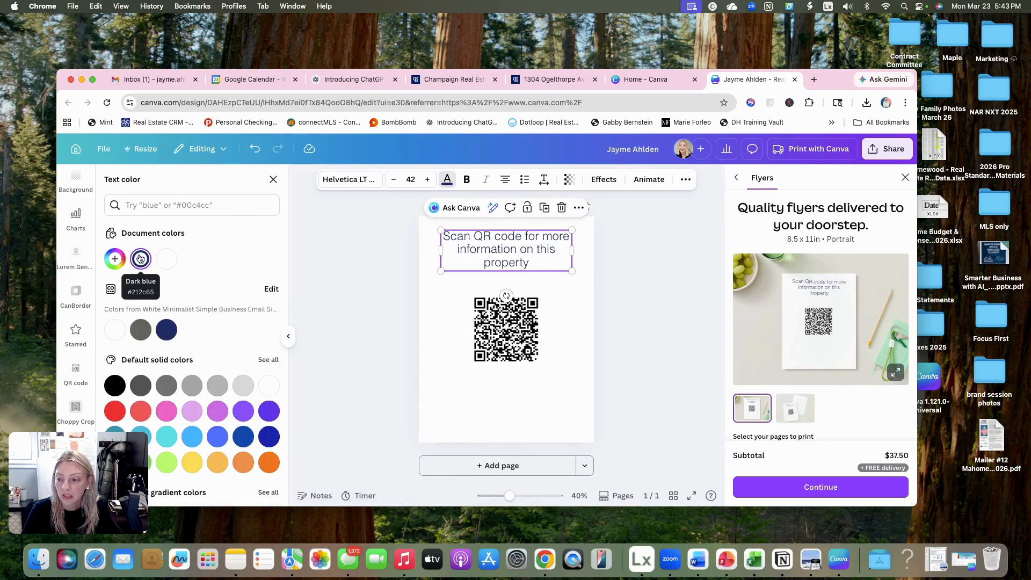
pyautogui.click(168, 333)
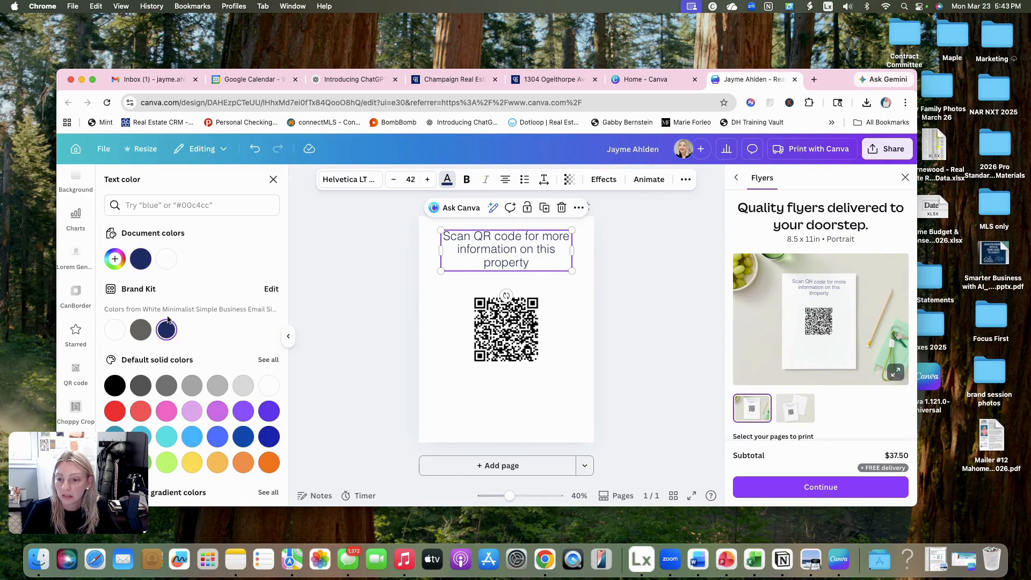
# - Select the whole headline text and inspect its dark blue among the document and Brand Kit colors
pyautogui.click(448, 181)
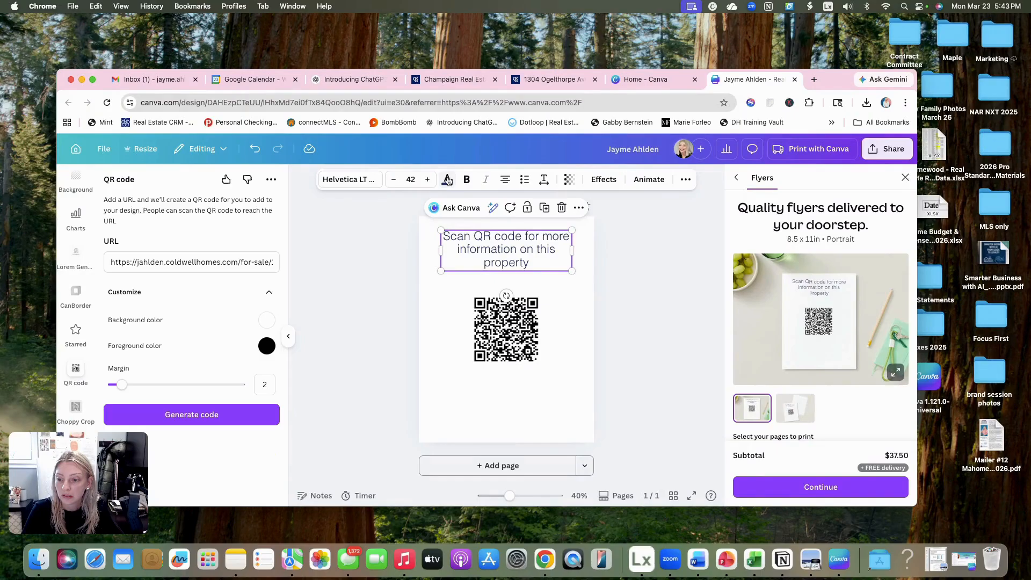
pyautogui.click(448, 181)
pyautogui.doubleClick(495, 238)
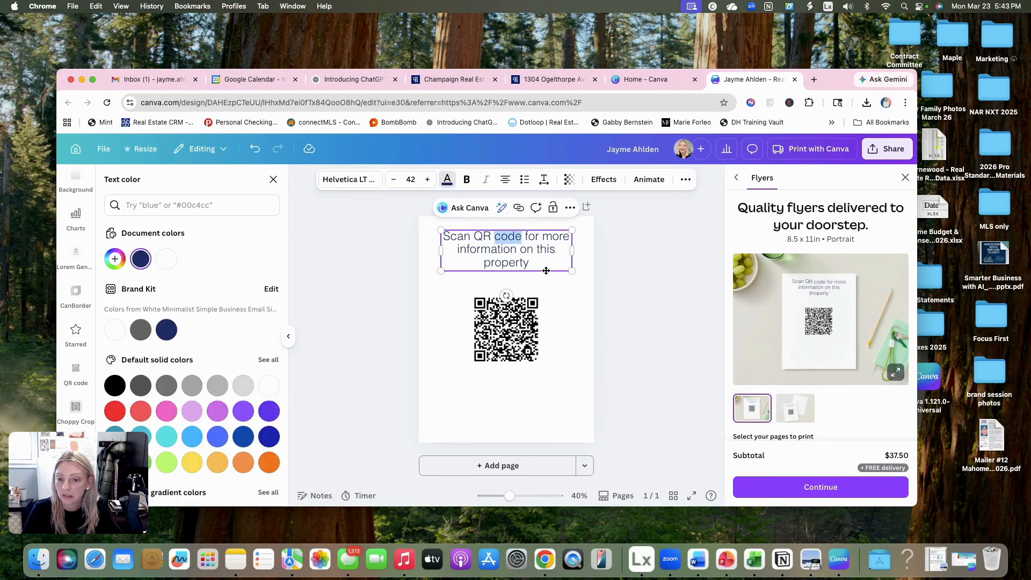
pyautogui.moveTo(546, 271); pyautogui.dragTo(434, 237)
pyautogui.click(448, 181)
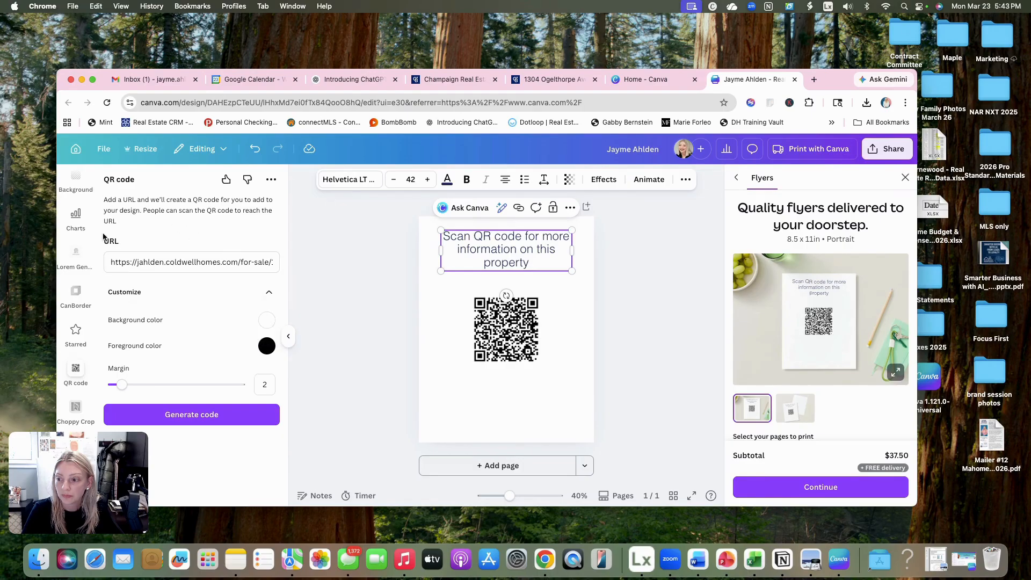
pyautogui.scroll(5, 78, 301)
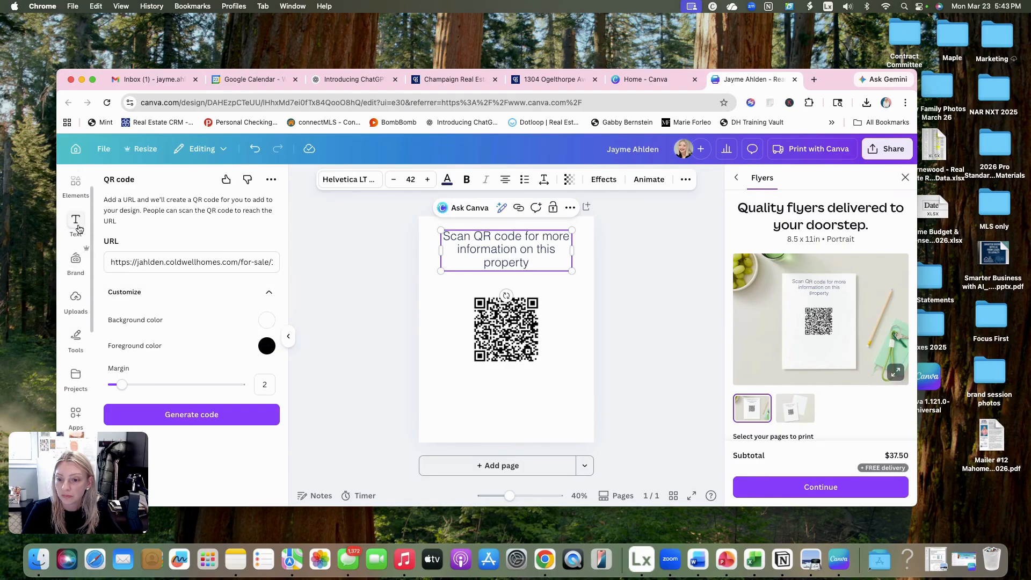
pyautogui.click(75, 222)
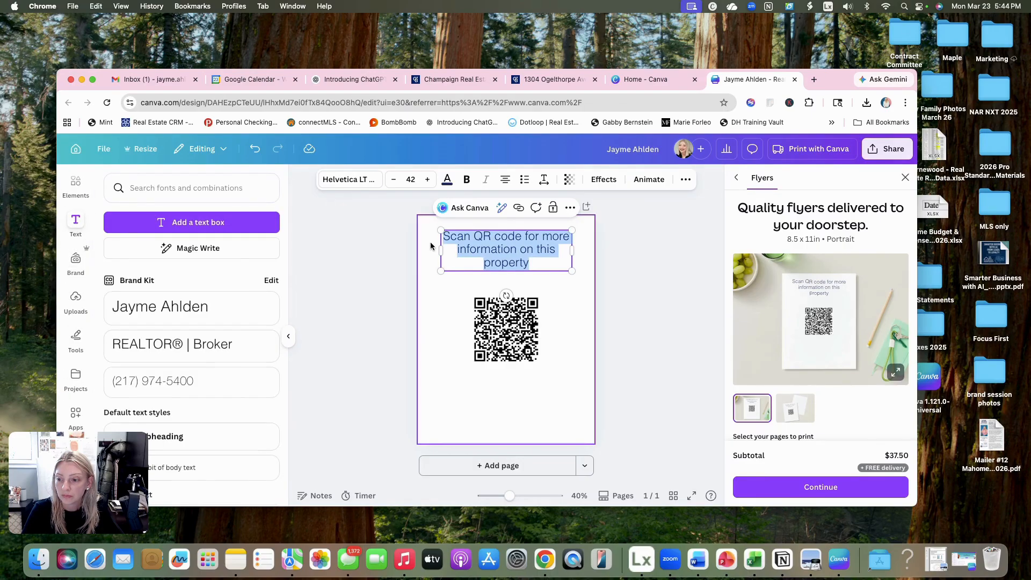
pyautogui.click(447, 180)
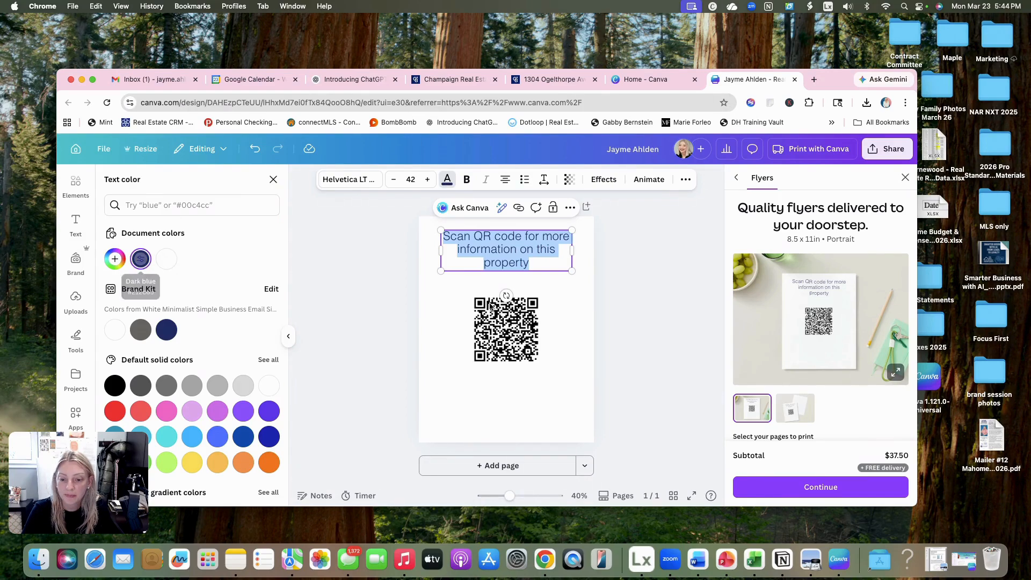
# - Change the QR code's foreground color to the brand navy #212C65 and update the code on the flyer
pyautogui.click(524, 337)
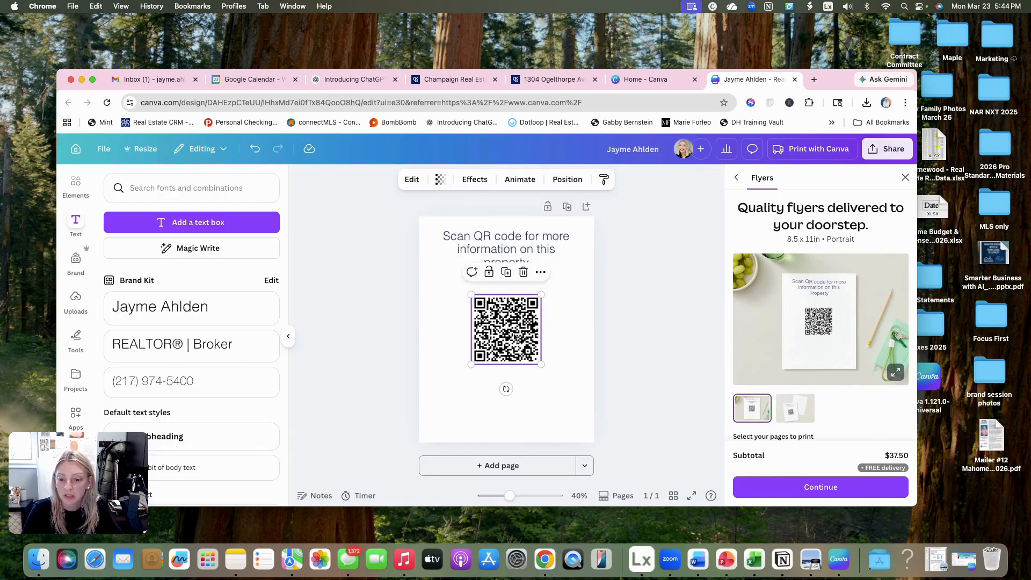
pyautogui.scroll(-4, 201, 368)
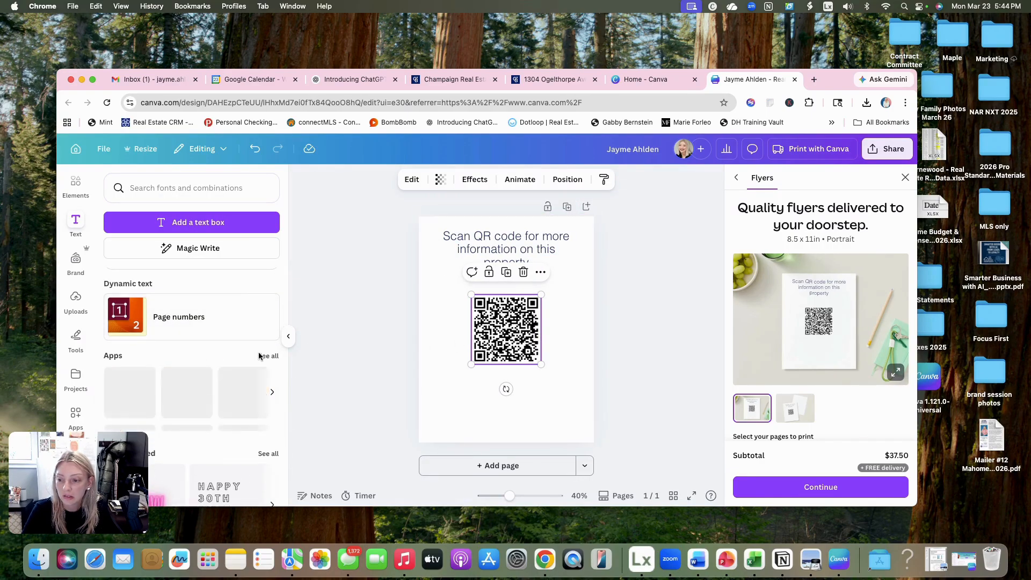
pyautogui.doubleClick(500, 334)
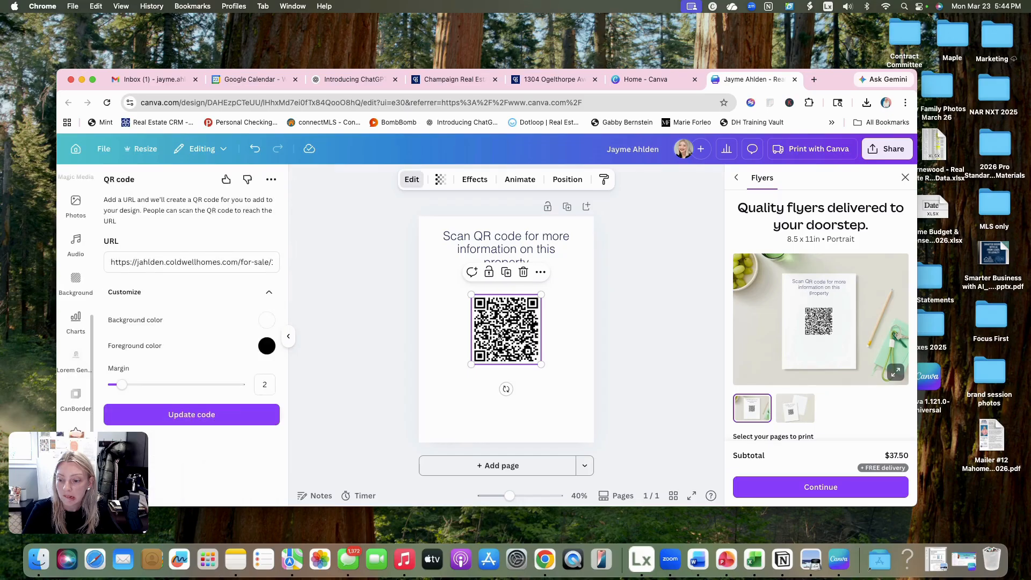
pyautogui.click(266, 345)
pyautogui.write('#21')
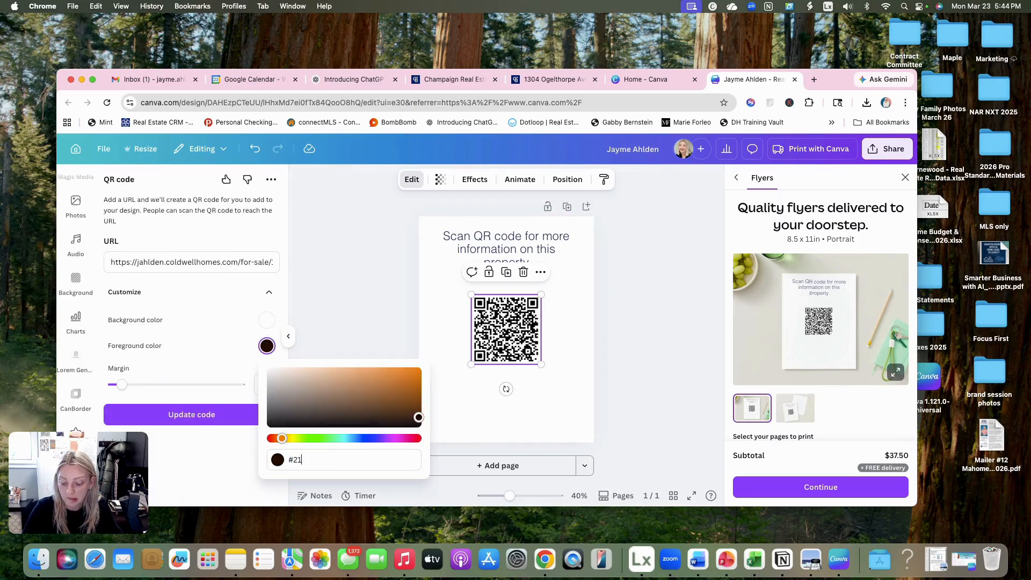
pyautogui.write('2C65')
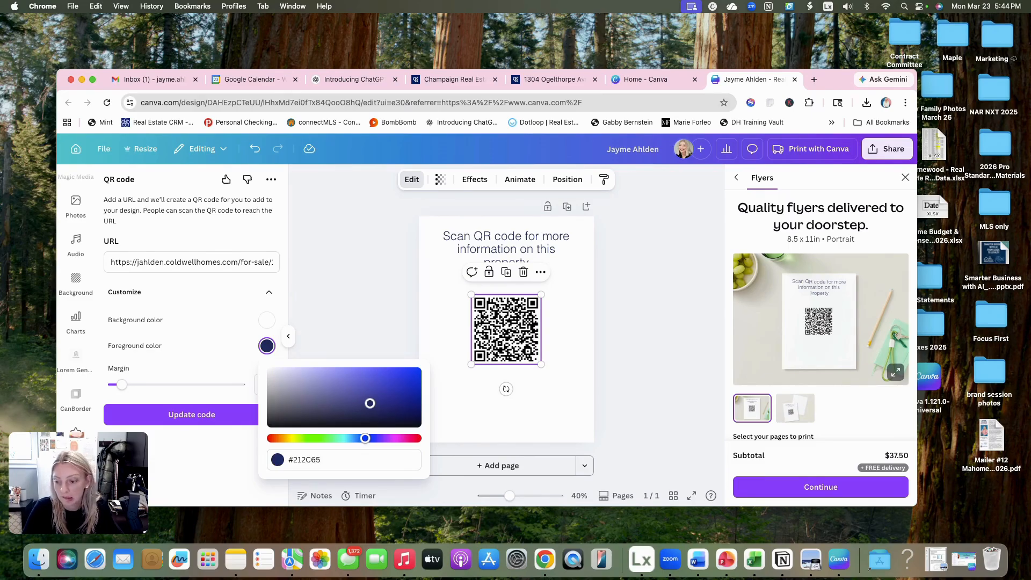
pyautogui.click(158, 421)
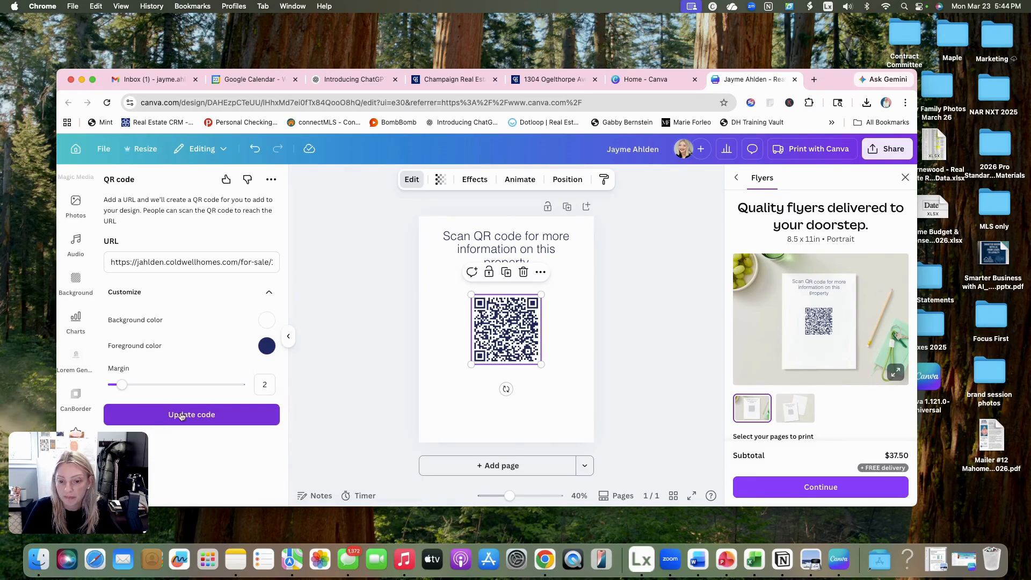
pyautogui.click(578, 288)
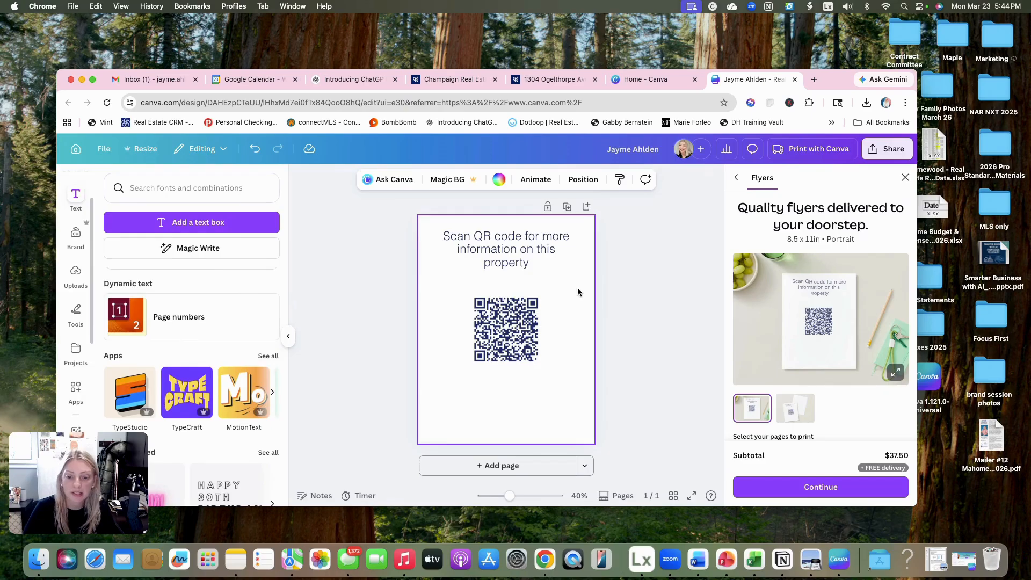
# - Move the QR code up slightly so it sits closer beneath the headline
pyautogui.click(526, 329)
pyautogui.moveTo(527, 328); pyautogui.dragTo(526, 321)
pyautogui.click(575, 301)
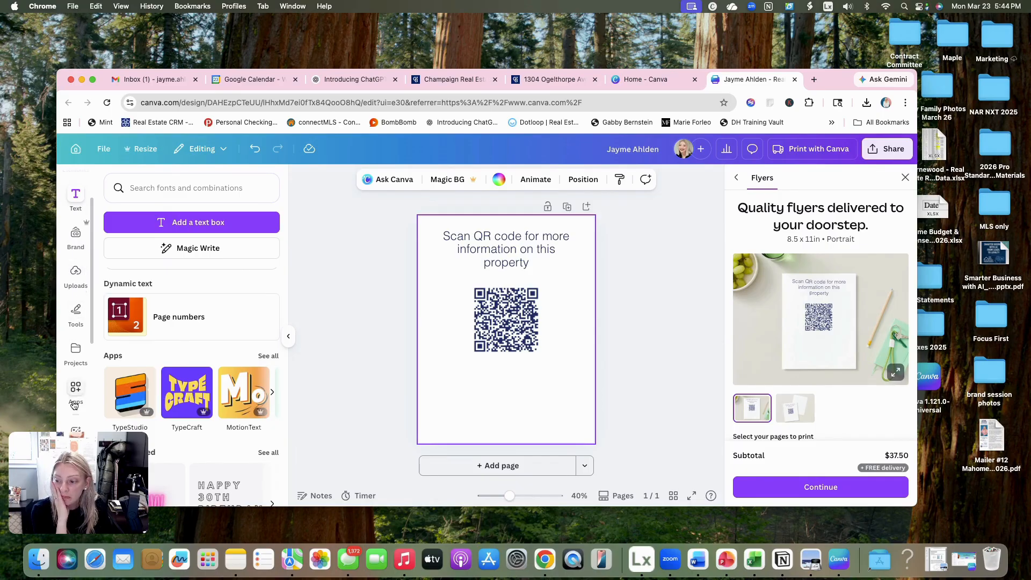
# - Add the brand template with the agent signature above the horizontal Coldwell Banker Real Estate Group logo as a new page
pyautogui.scroll(-4, 72, 337)
pyautogui.scroll(4, 72, 337)
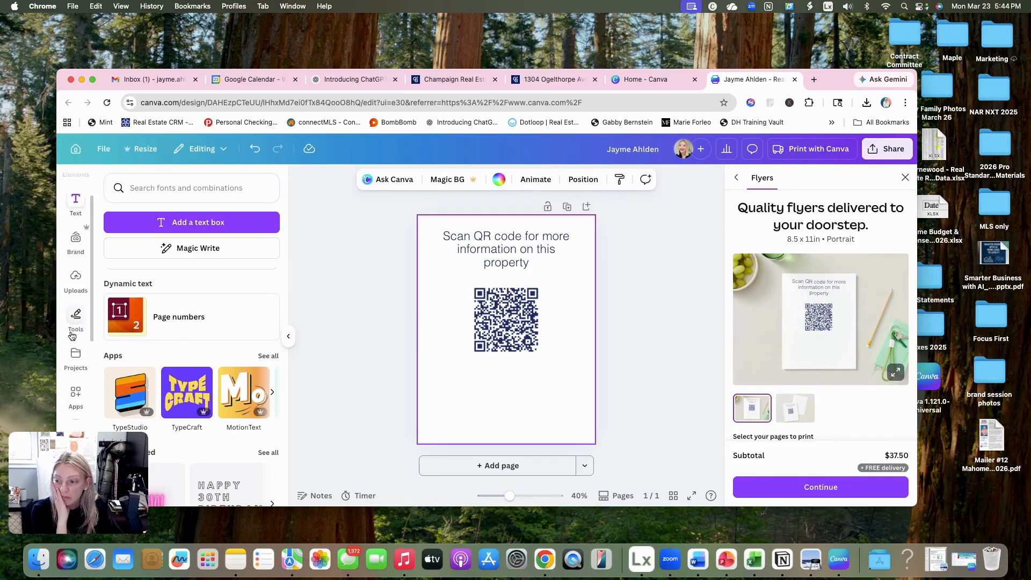
pyautogui.scroll(3, 72, 336)
pyautogui.click(76, 304)
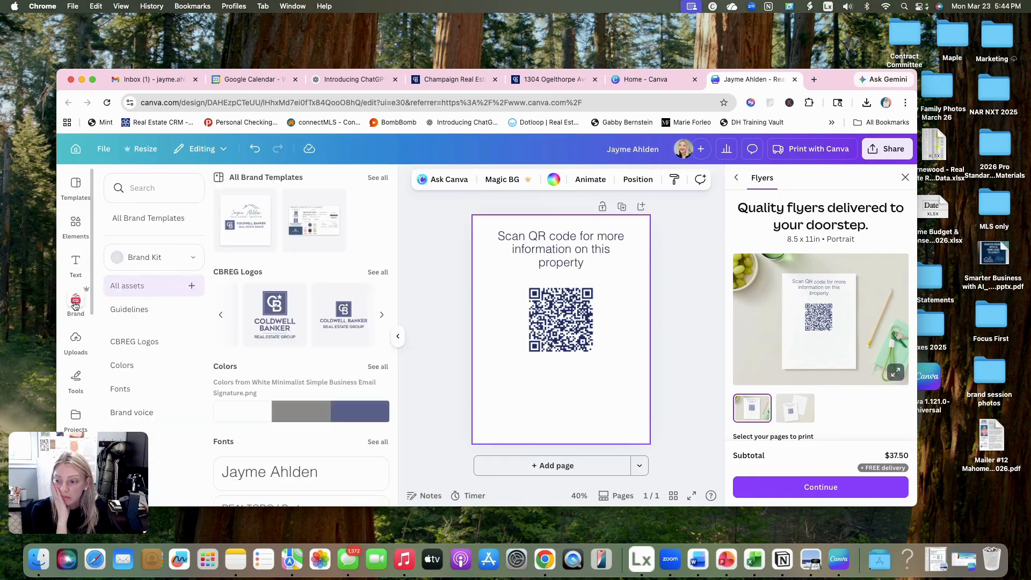
pyautogui.click(228, 231)
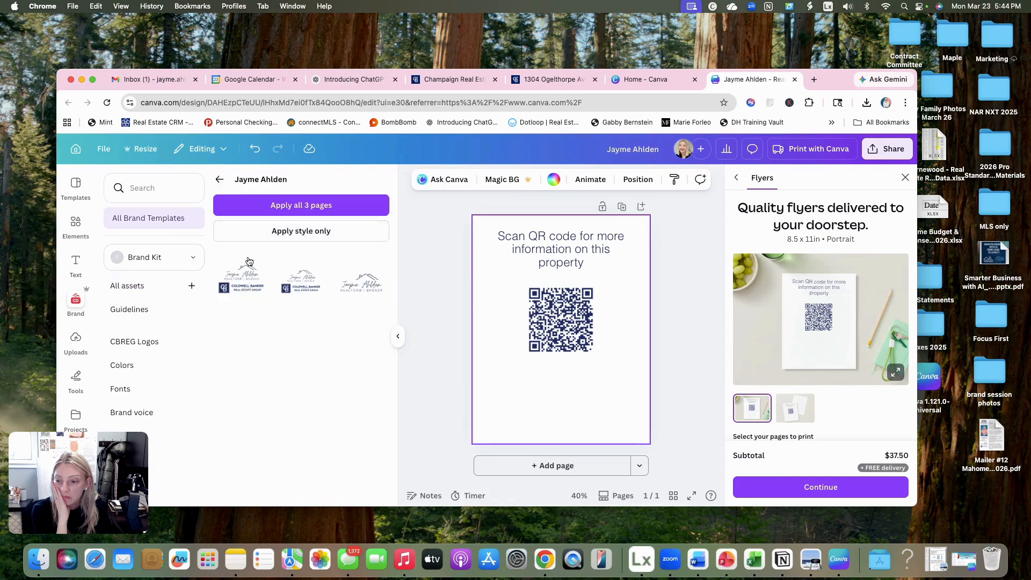
pyautogui.click(241, 274)
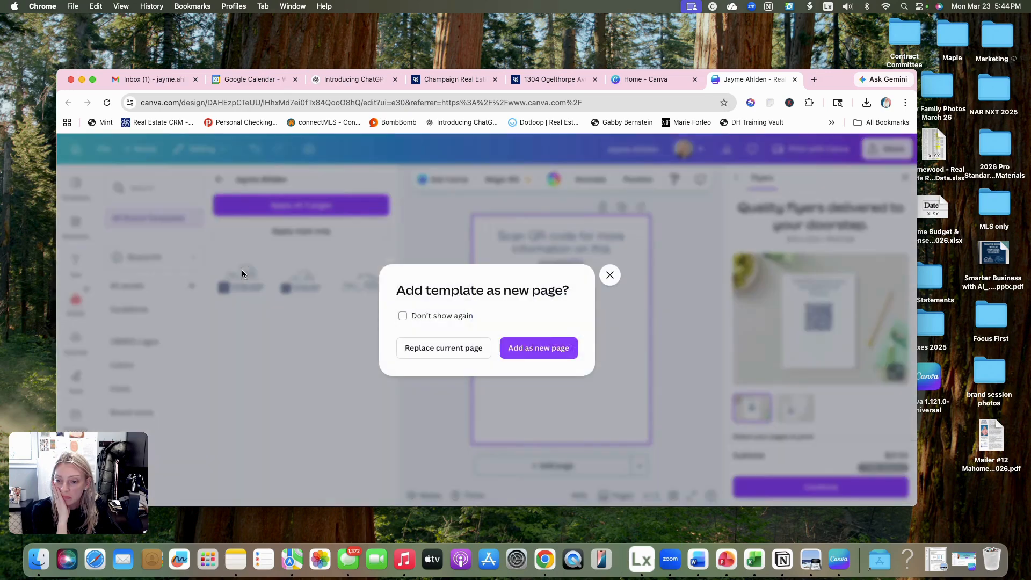
pyautogui.click(540, 349)
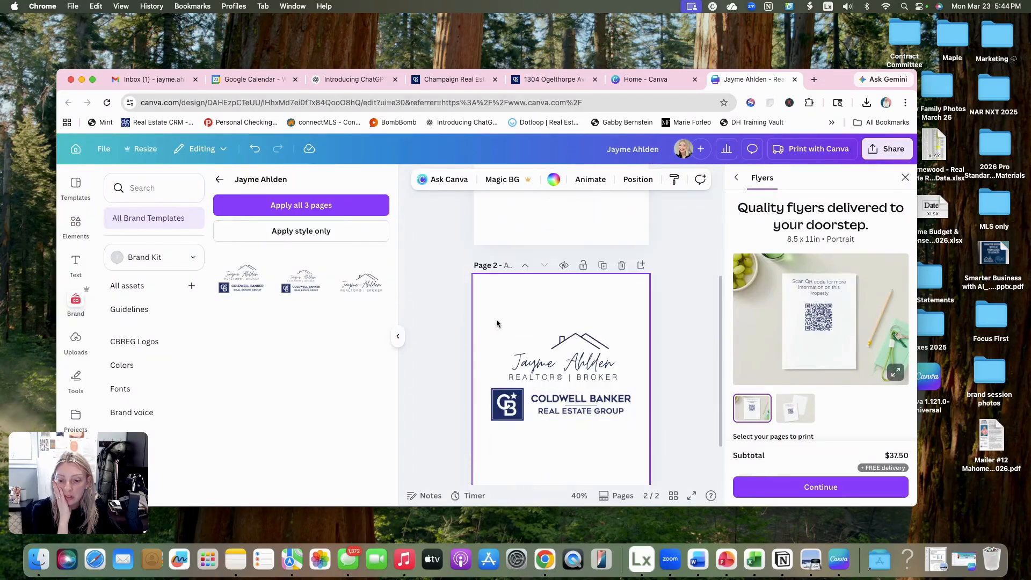
# - Move the complete agent and Coldwell Banker logo group to the first page, scaled down and centered below the QR code
pyautogui.moveTo(487, 329); pyautogui.dragTo(580, 389)
pyautogui.click(535, 309)
pyautogui.scroll(3, 546, 413)
pyautogui.moveTo(541, 476); pyautogui.dragTo(581, 333)
pyautogui.click(633, 319)
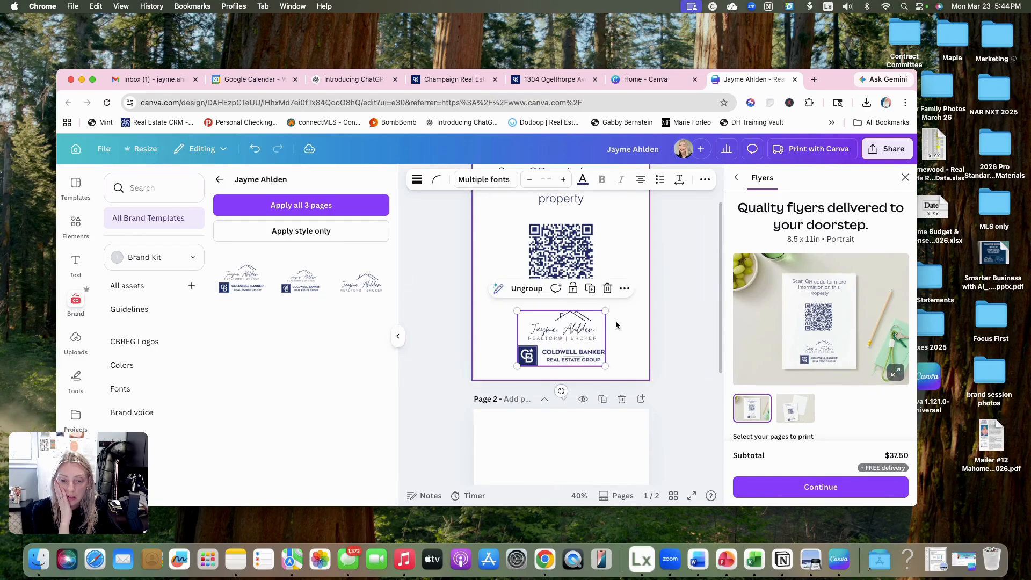
pyautogui.click(623, 320)
# - Delete the empty second page from the flyer design
pyautogui.scroll(2, 624, 321)
pyautogui.scroll(-3, 624, 323)
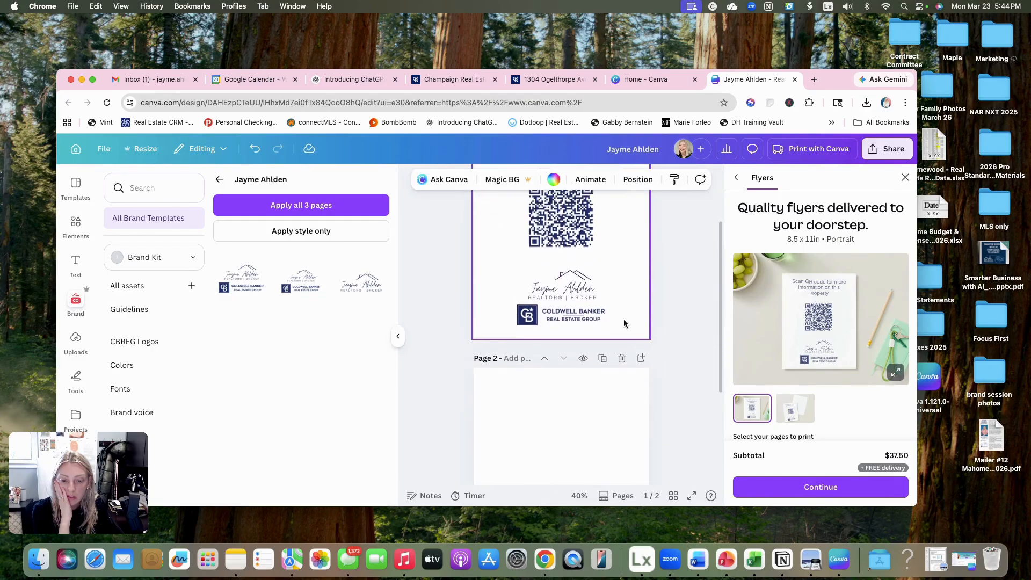
pyautogui.click(622, 357)
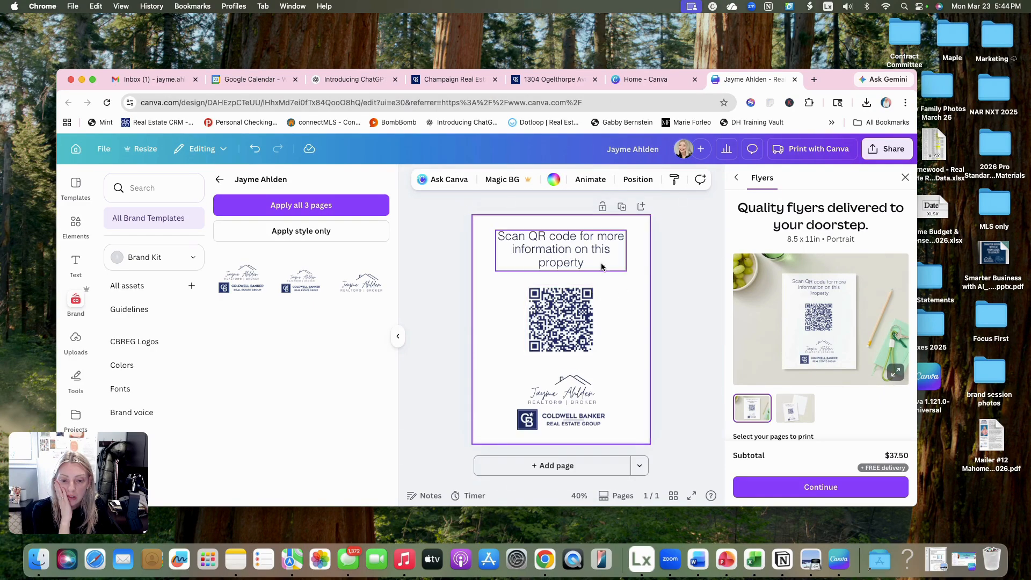
# - Enlarge the headline text by a few points and shift the QR code down to be evenly spaced between headline and logo
pyautogui.click(623, 249)
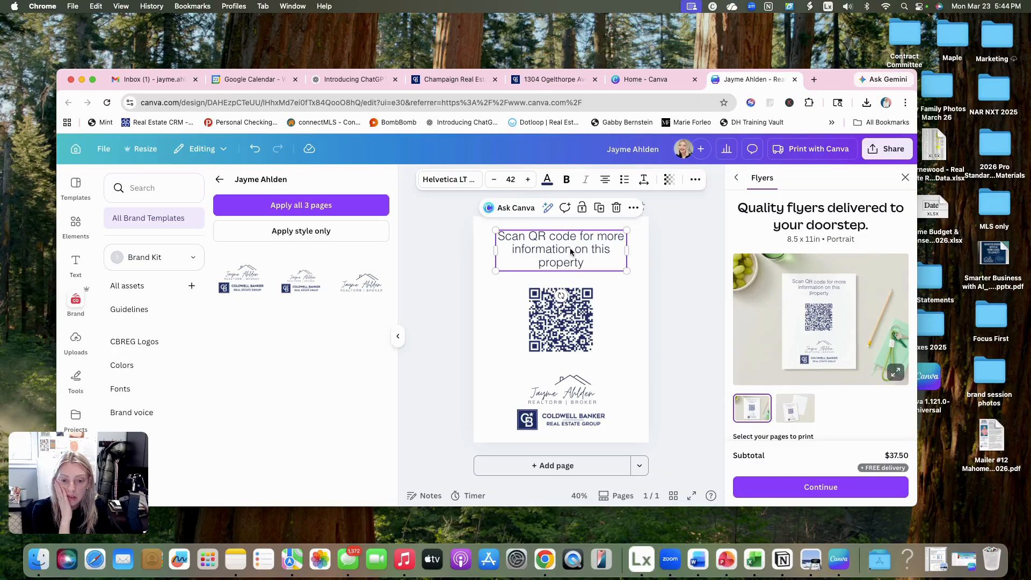
pyautogui.click(528, 179)
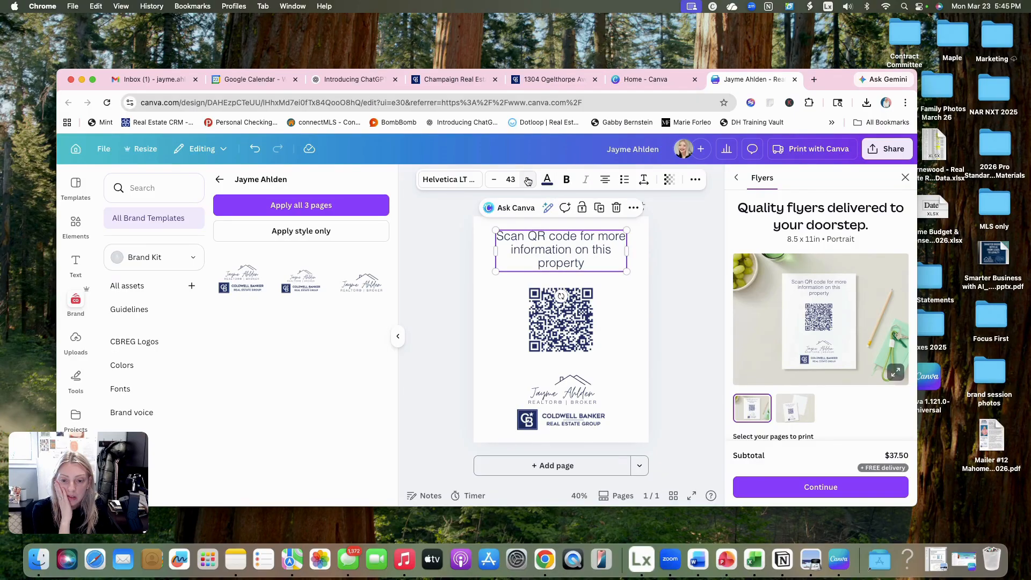
pyautogui.click(528, 179)
pyautogui.click(528, 180)
pyautogui.click(528, 179)
pyautogui.click(637, 322)
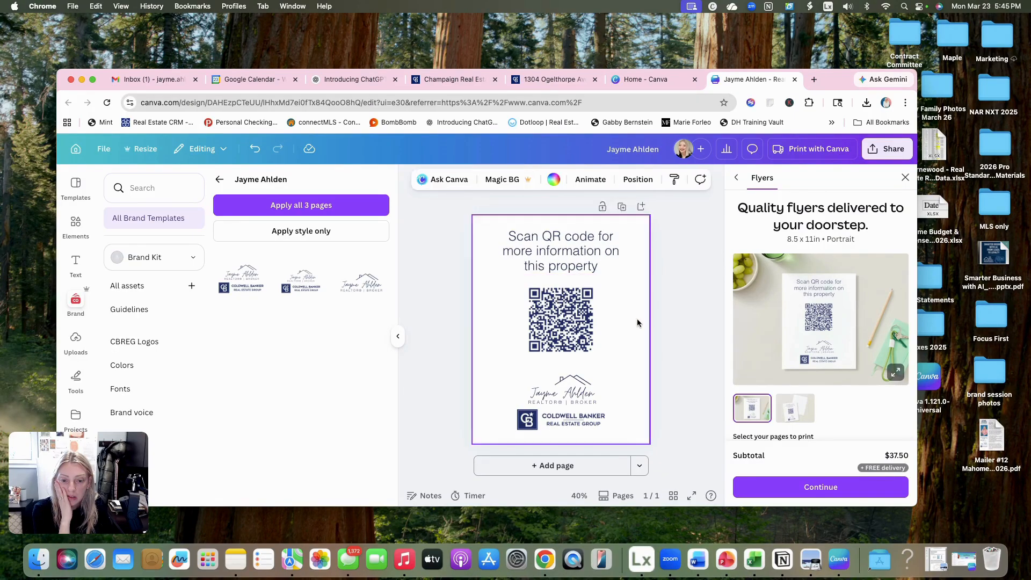
pyautogui.moveTo(587, 320); pyautogui.dragTo(587, 324)
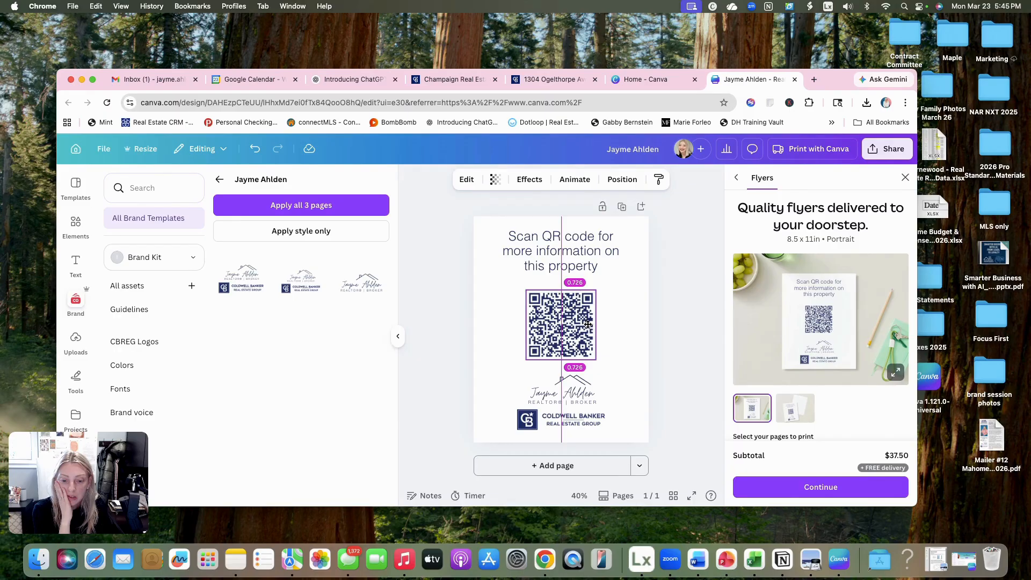
pyautogui.click(626, 337)
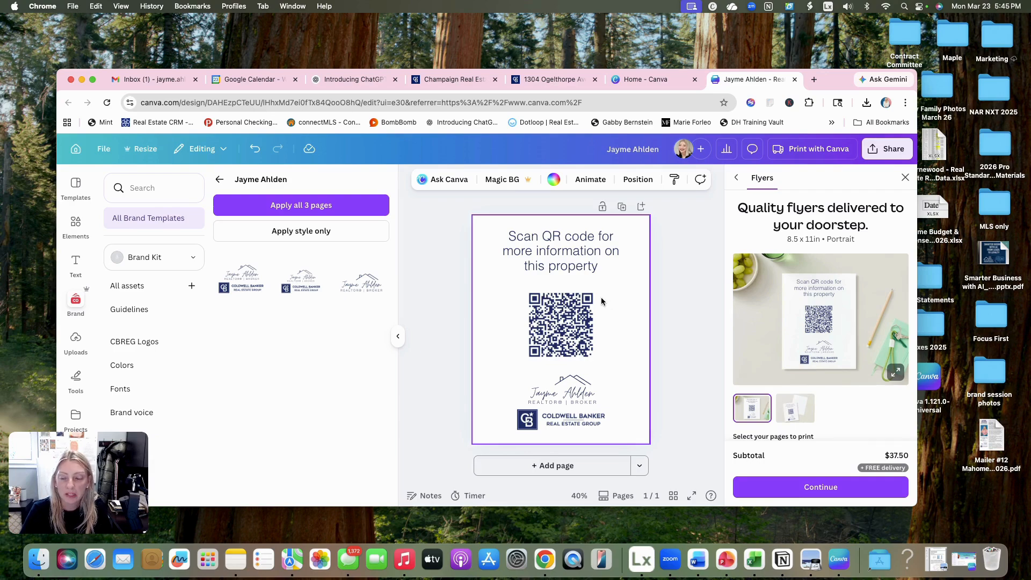
# - Search the design elements for "person holding phone"
pyautogui.click(75, 226)
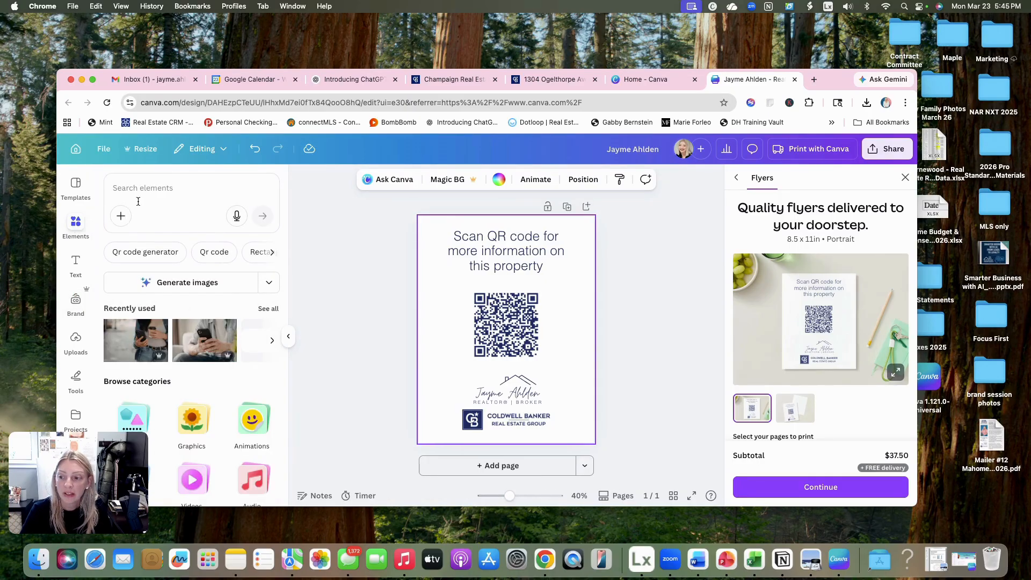
pyautogui.click(146, 195)
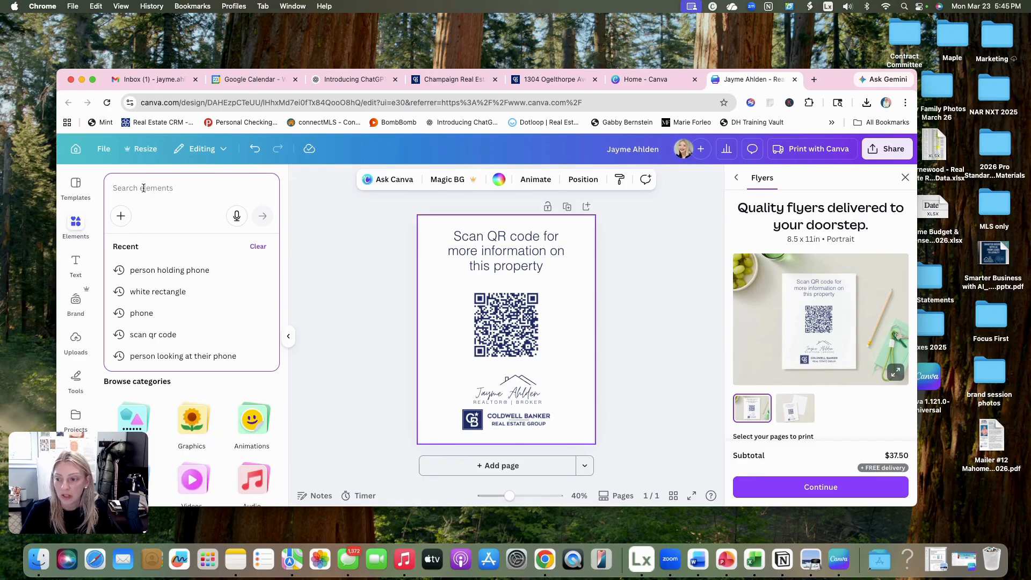
pyautogui.write('person')
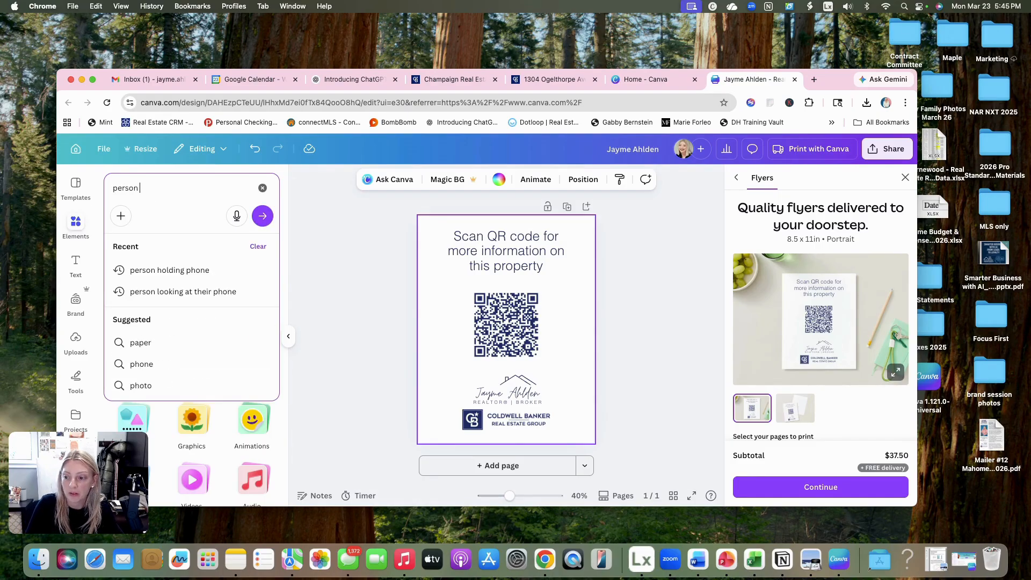
pyautogui.write(' holding phone')
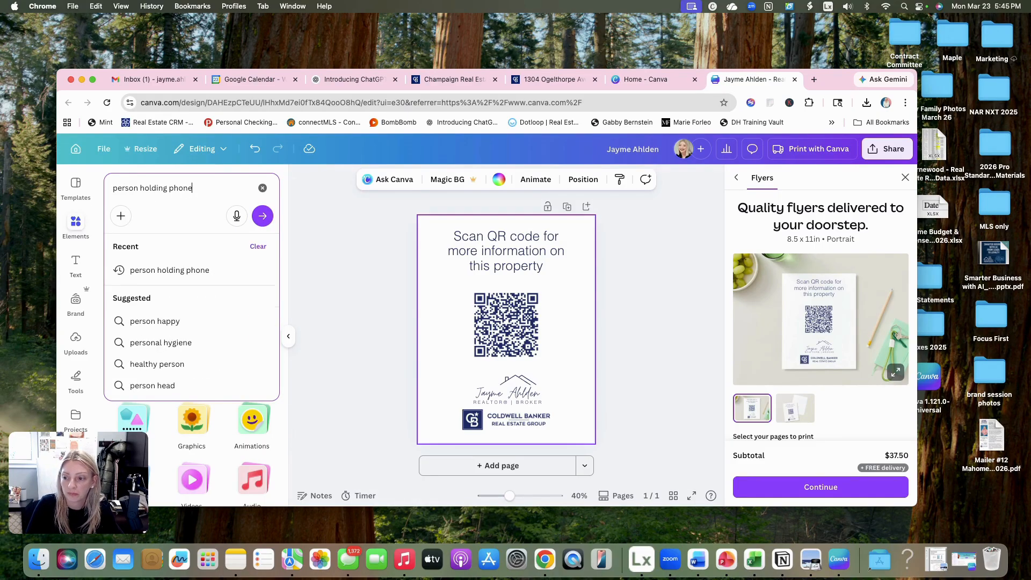
pyautogui.press('Return')
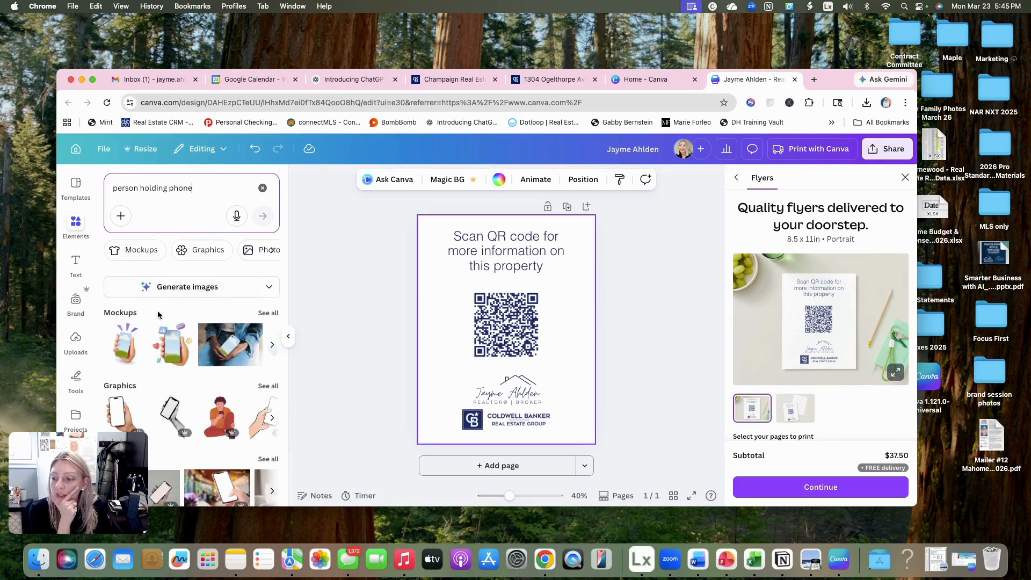
# - Show all photo results for the search and browse them for a picture of a person holding a phone
pyautogui.scroll(-3, 159, 316)
pyautogui.scroll(-3, 159, 317)
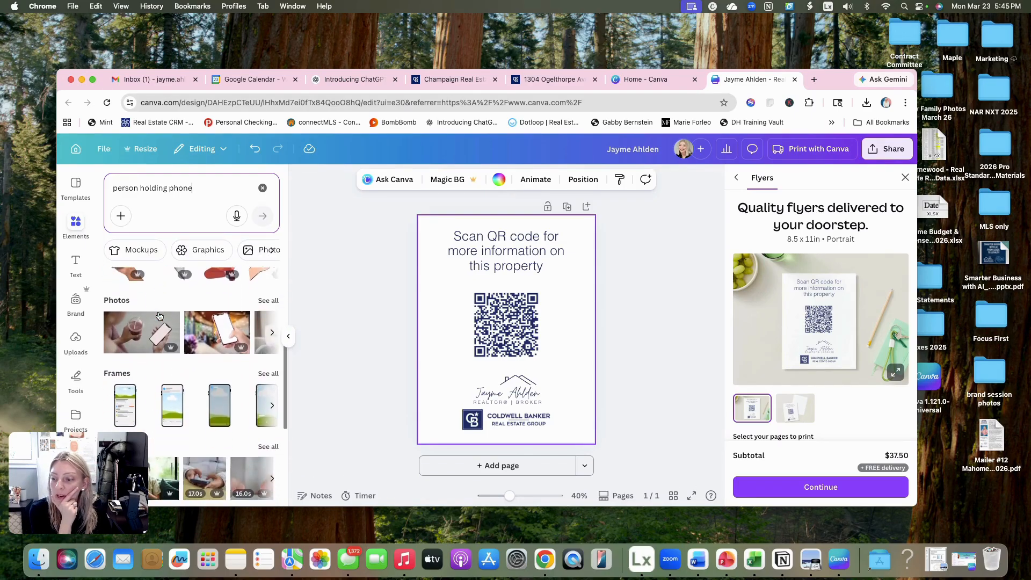
pyautogui.scroll(2, 159, 331)
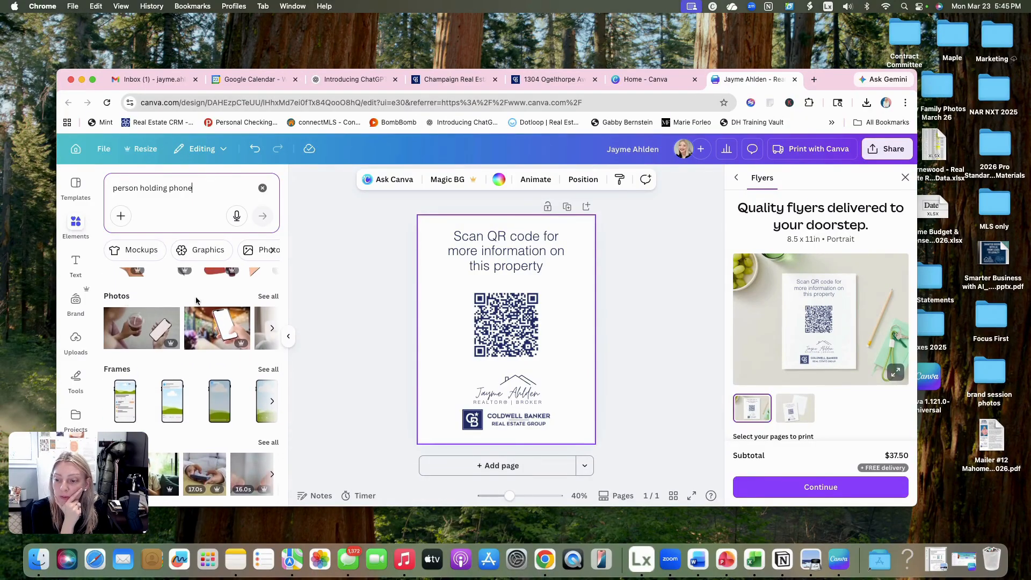
pyautogui.click(268, 297)
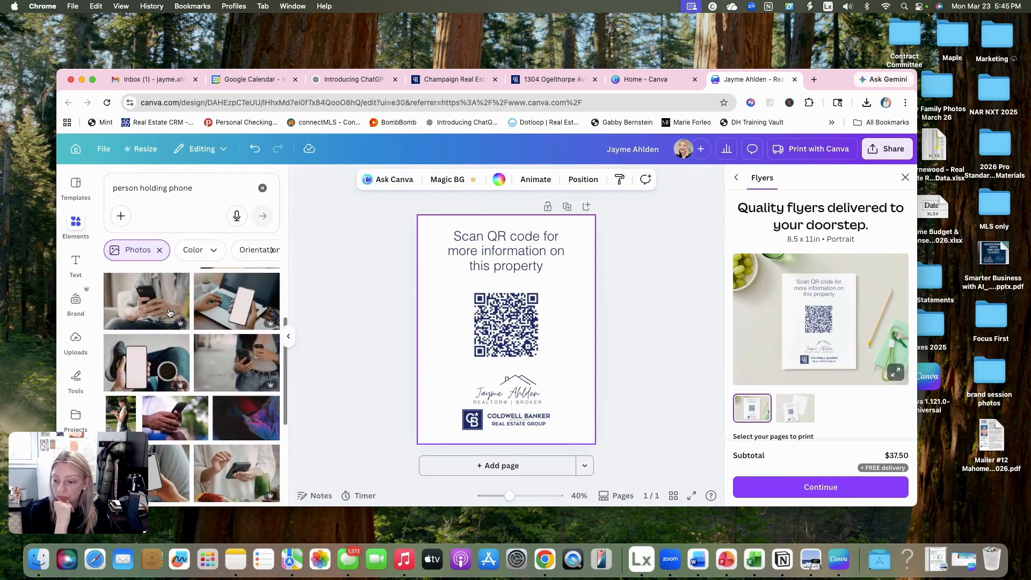
pyautogui.scroll(-3, 168, 311)
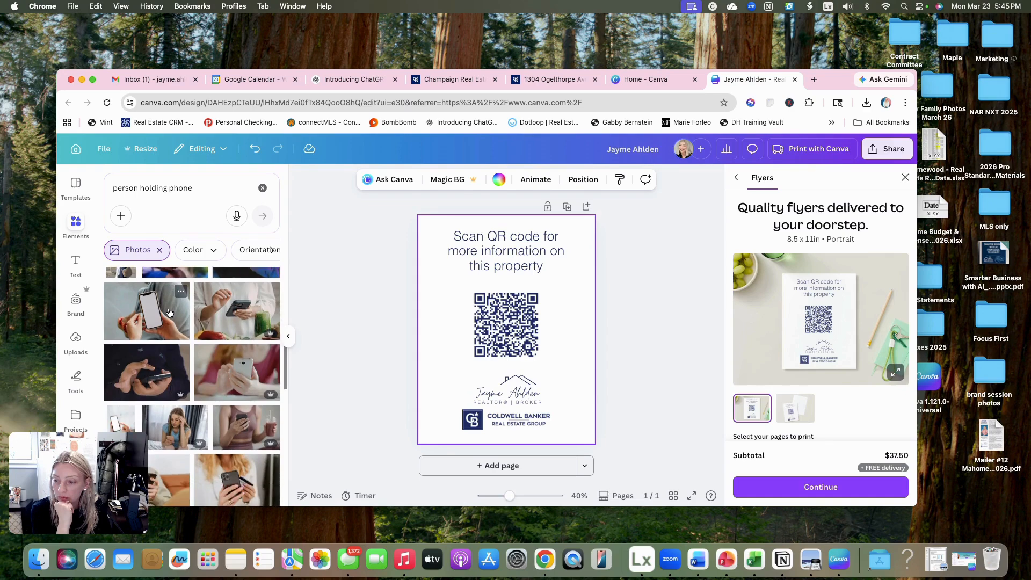
pyautogui.scroll(-5, 168, 311)
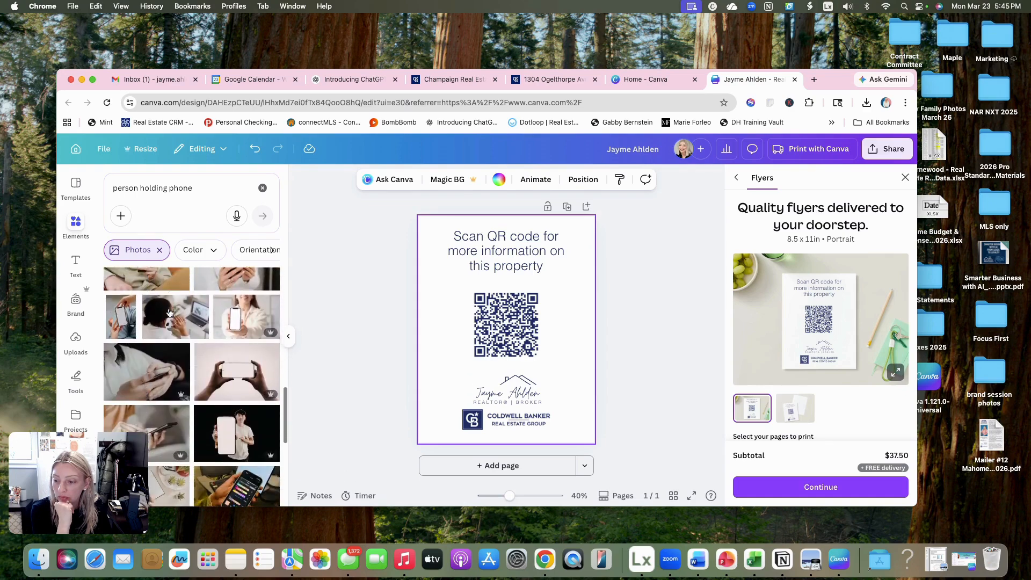
pyautogui.scroll(-5, 168, 313)
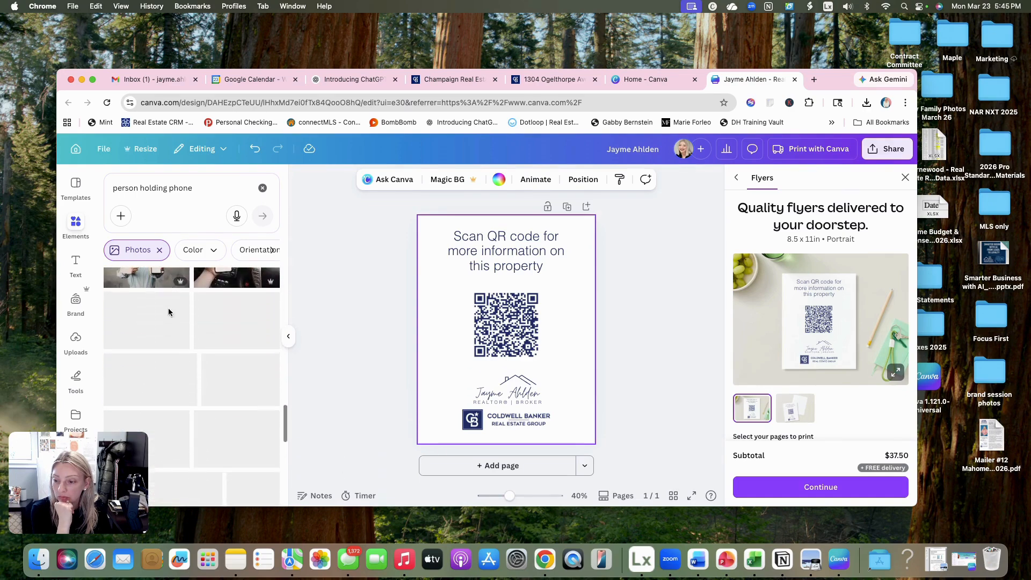
pyautogui.scroll(-5, 169, 312)
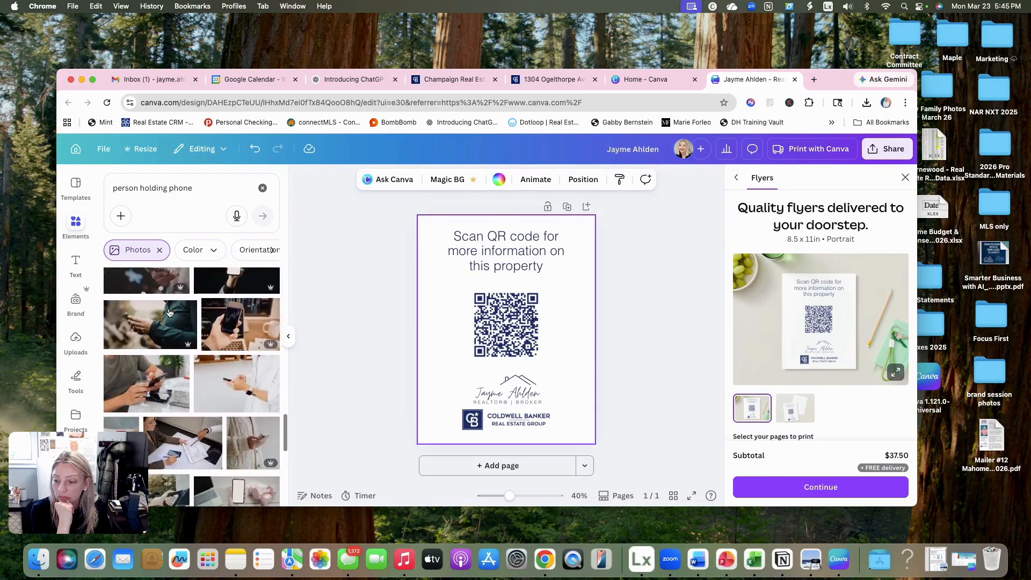
pyautogui.scroll(-1, 168, 312)
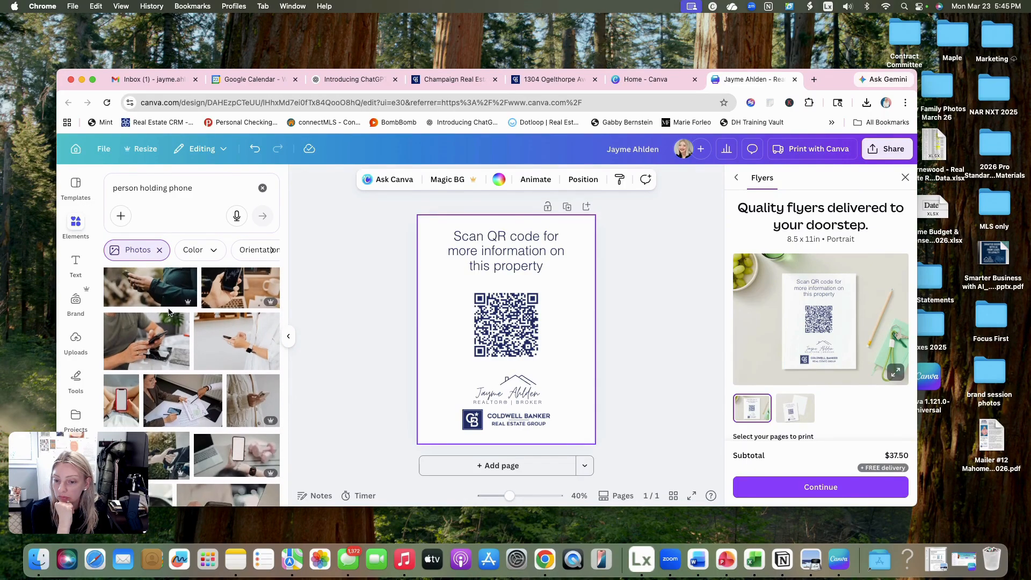
pyautogui.scroll(-5, 169, 312)
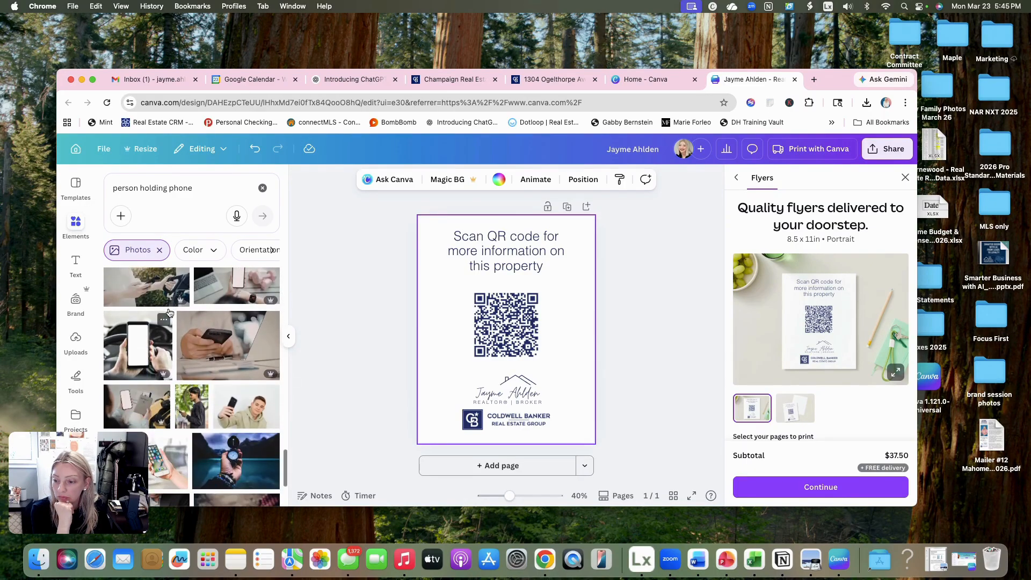
pyautogui.scroll(-8, 169, 312)
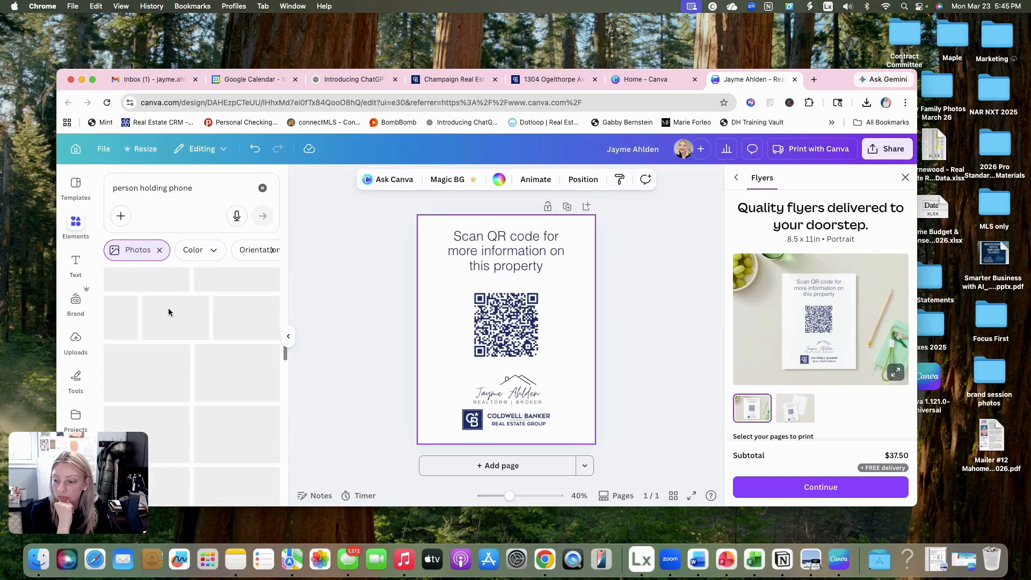
pyautogui.scroll(-8, 169, 312)
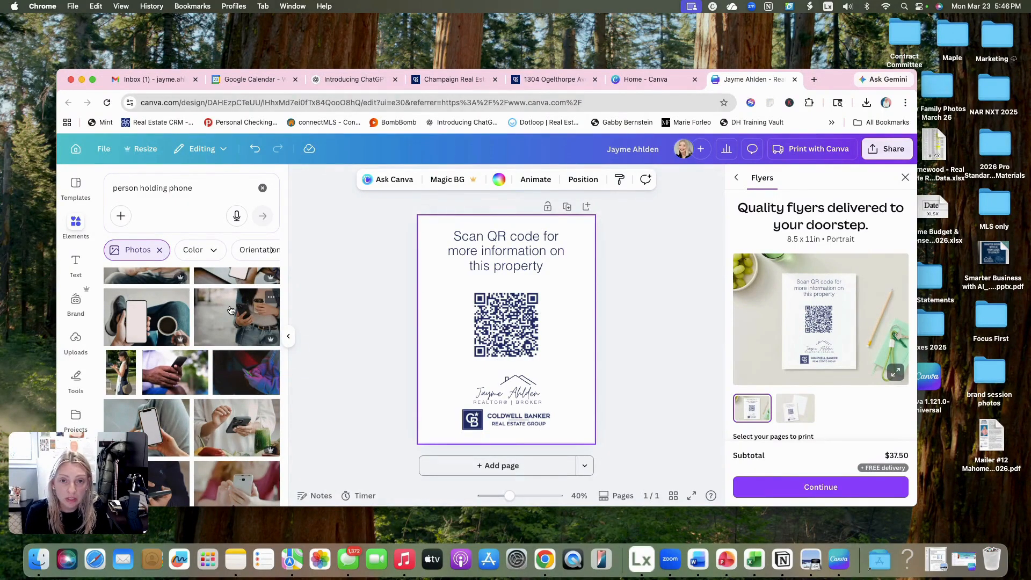
pyautogui.scroll(2, 231, 310)
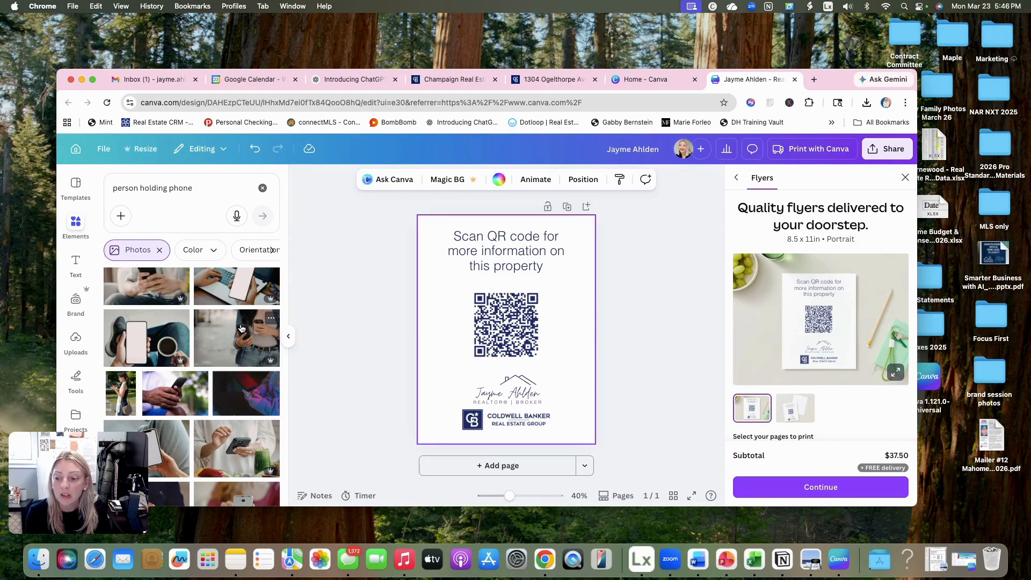
pyautogui.scroll(-3, 242, 329)
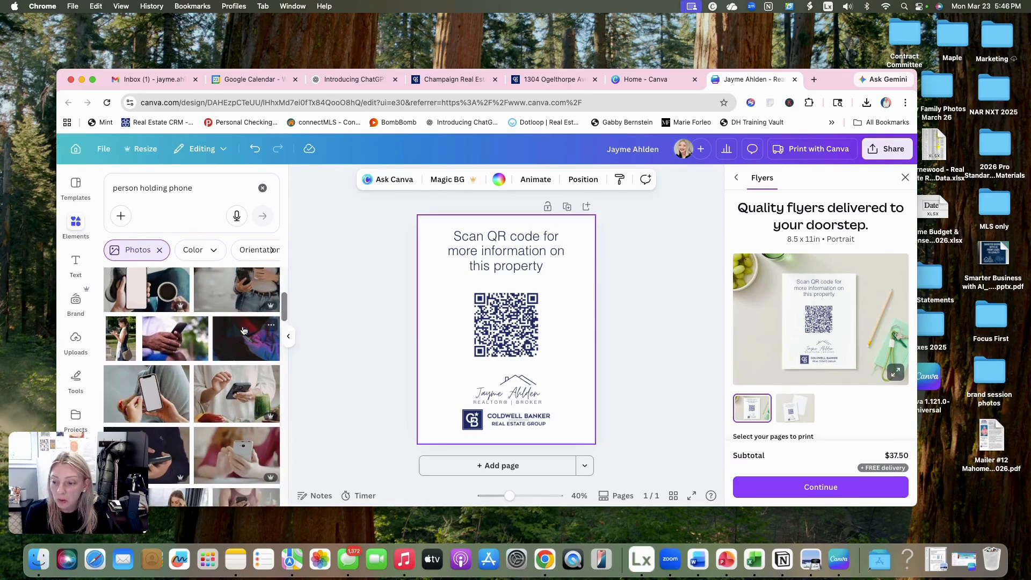
pyautogui.scroll(2, 236, 328)
# - Fill the flyer page with the photo of a person holding a phone and coffee cup, and send it to the back
pyautogui.moveTo(218, 321); pyautogui.dragTo(497, 355)
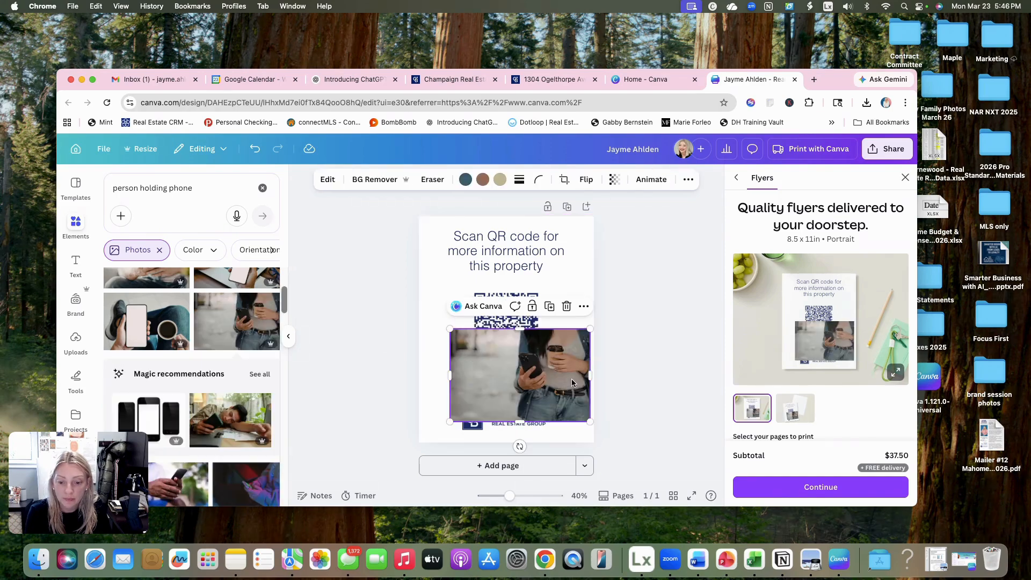
pyautogui.press('BackSpace')
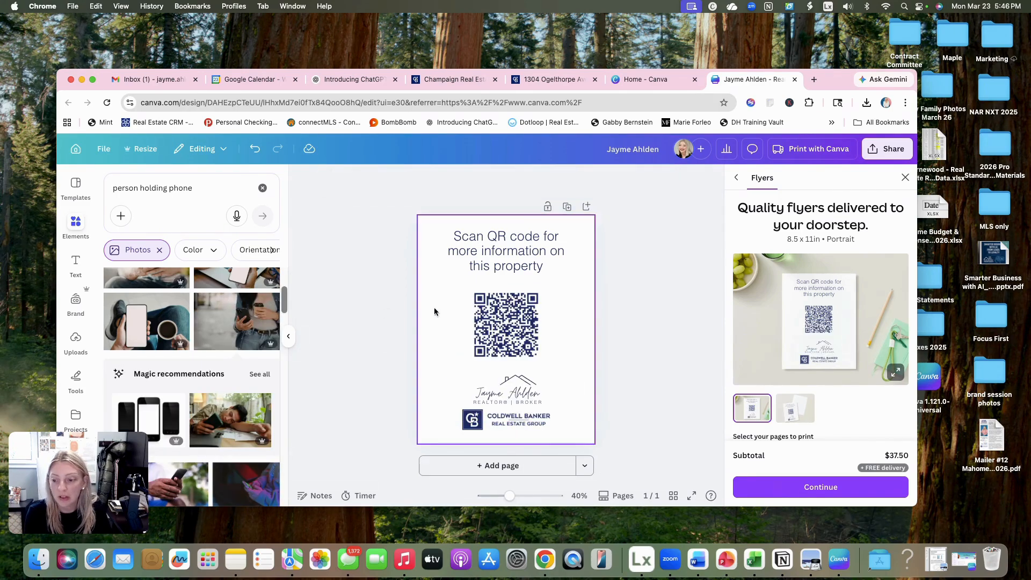
pyautogui.moveTo(218, 316); pyautogui.dragTo(423, 305)
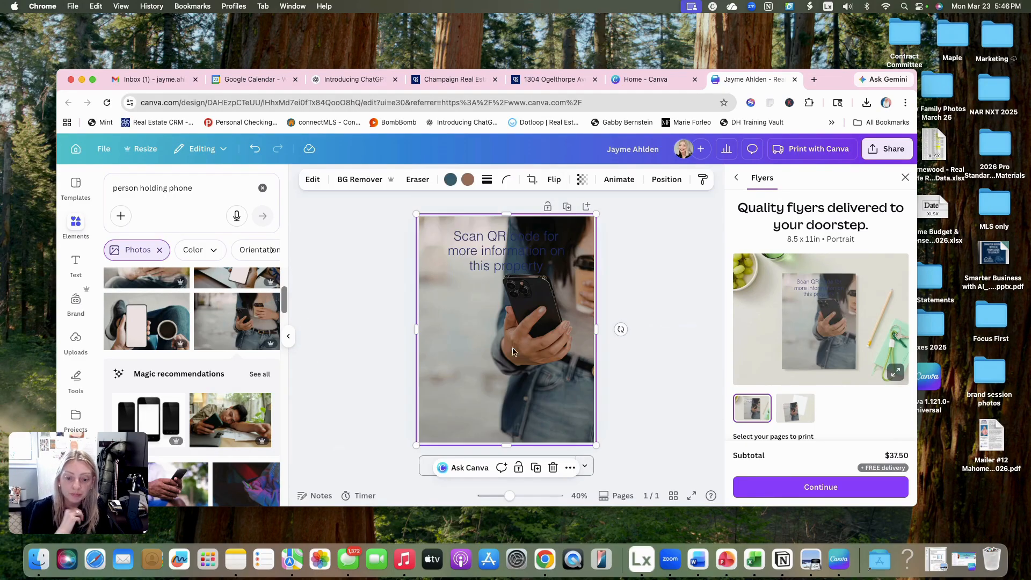
pyautogui.rightClick(579, 379)
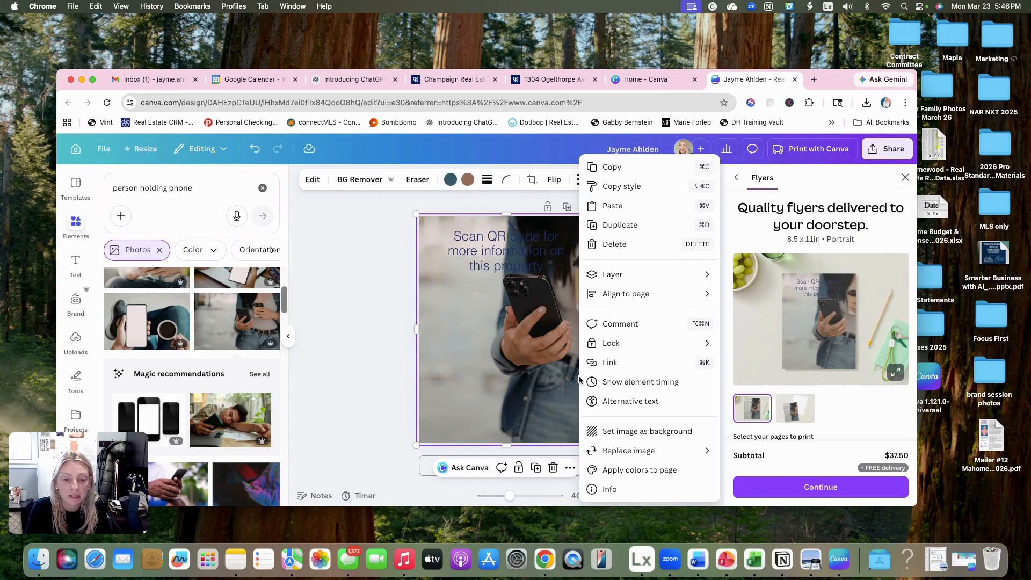
pyautogui.moveTo(614, 274)
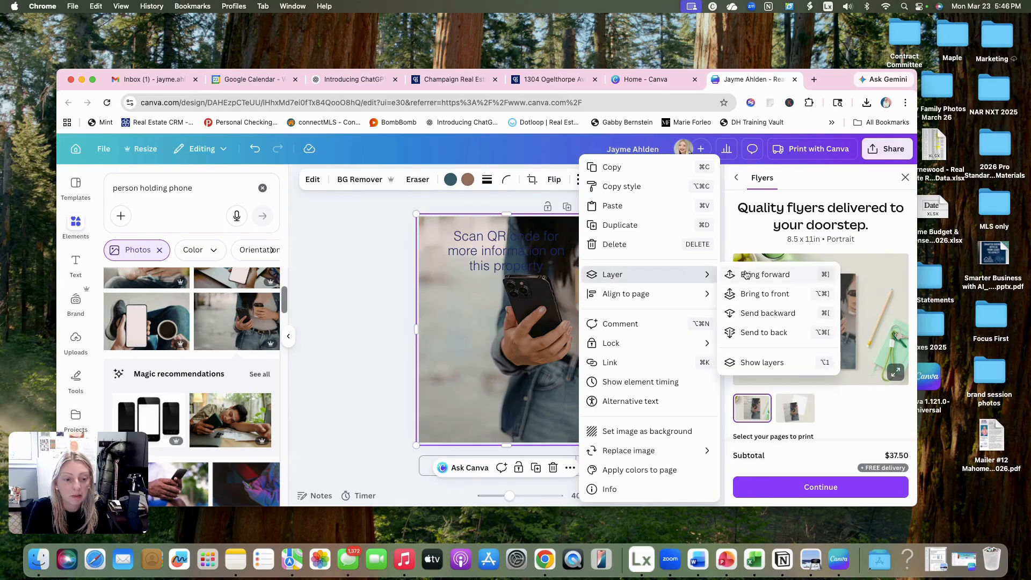
pyautogui.click(744, 333)
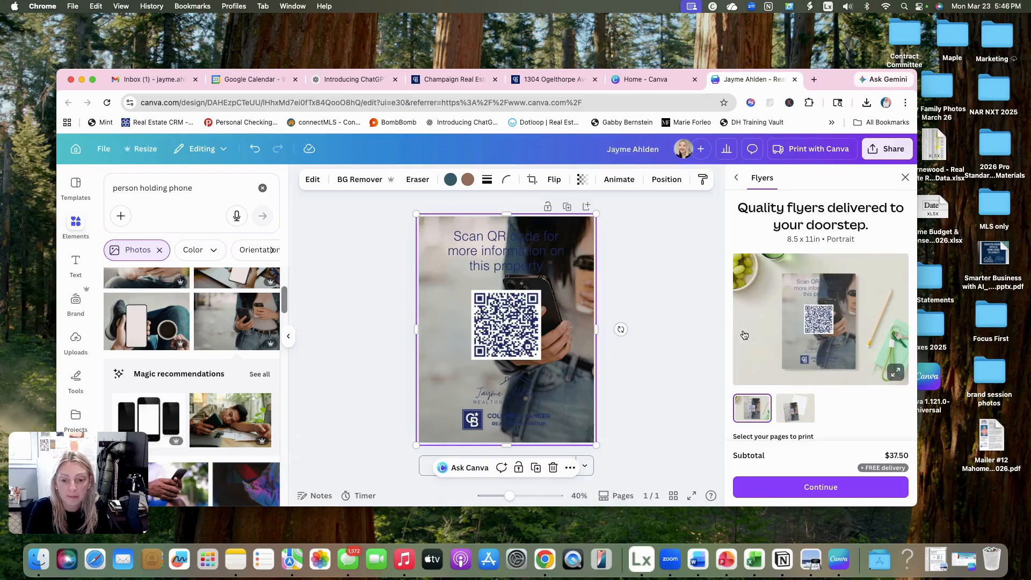
# - Reposition the background photo within its crop so the hand and phone sit to the right of the QR code
pyautogui.doubleClick(584, 286)
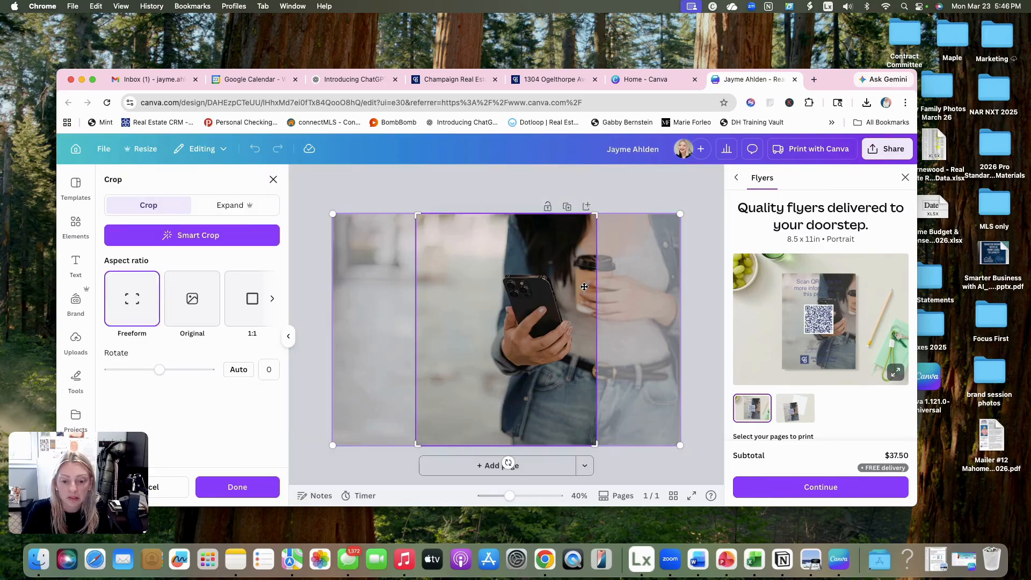
pyautogui.moveTo(584, 287); pyautogui.dragTo(608, 291)
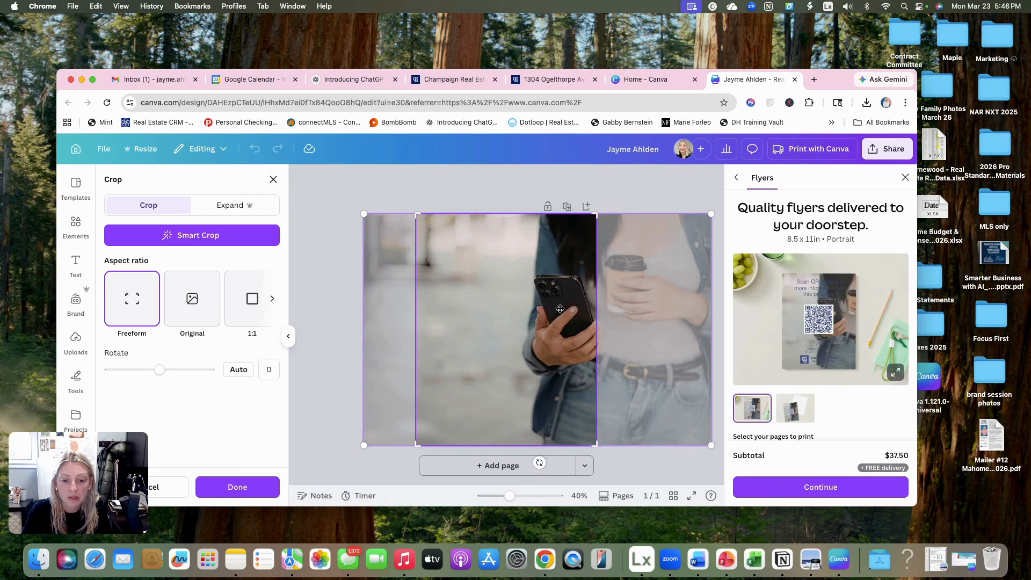
pyautogui.click(639, 183)
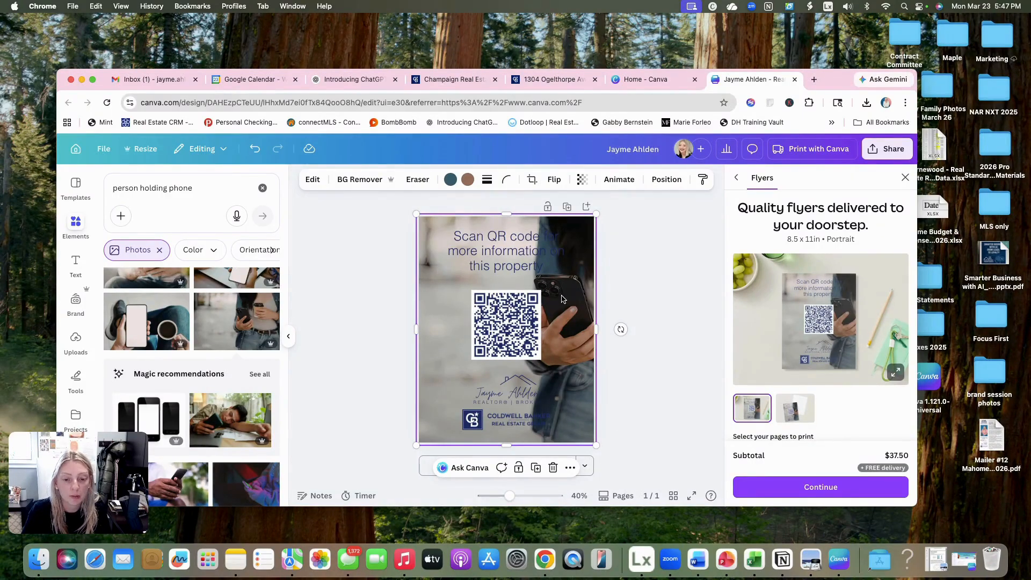
# - Fade the background photo by lowering its transparency value to about half, so the headline and logo stand out
pyautogui.click(582, 182)
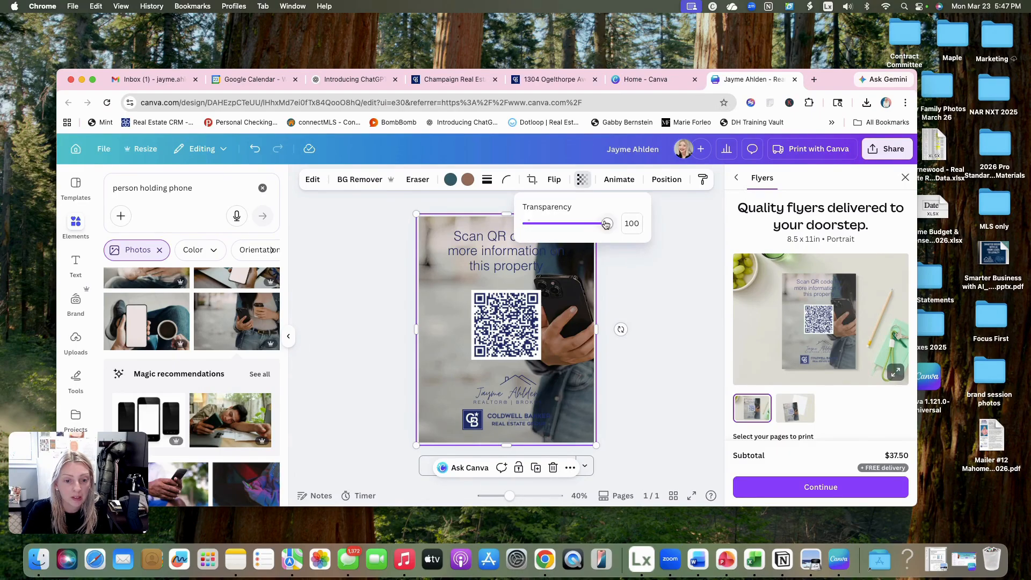
pyautogui.moveTo(607, 225); pyautogui.dragTo(561, 225)
pyautogui.click(672, 282)
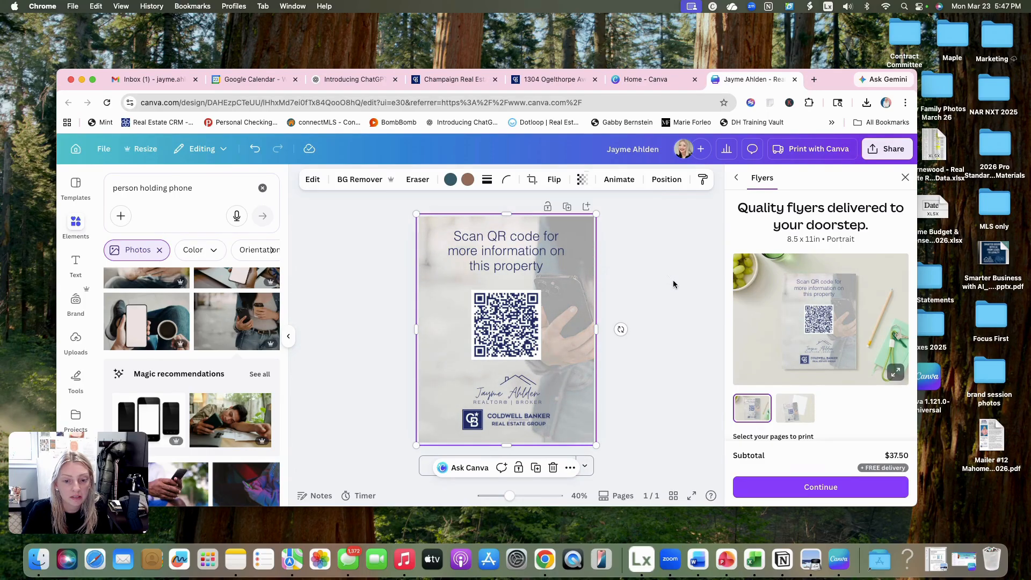
pyautogui.click(673, 284)
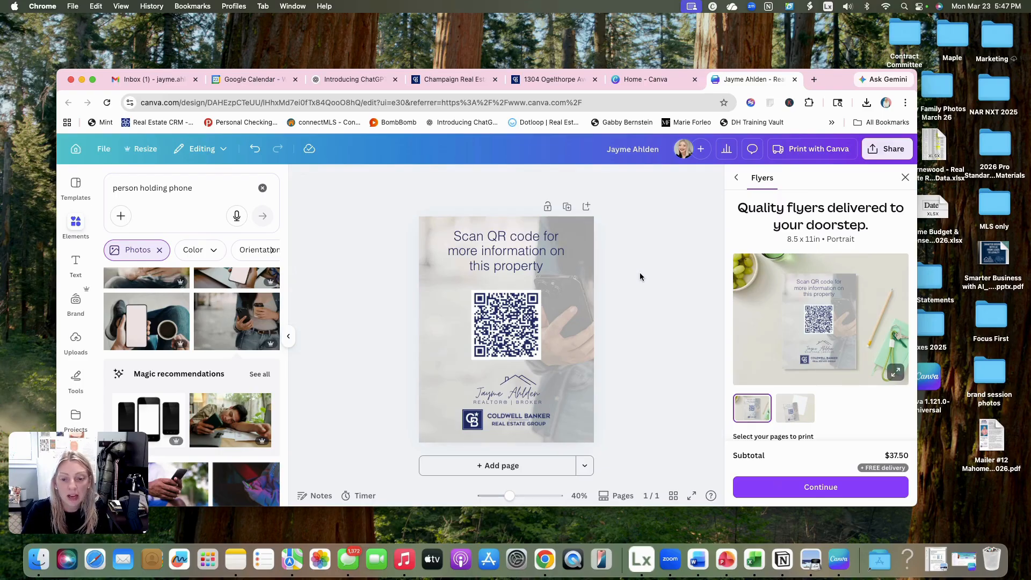
# - Download the flyer as a PNG at size 1
pyautogui.click(886, 148)
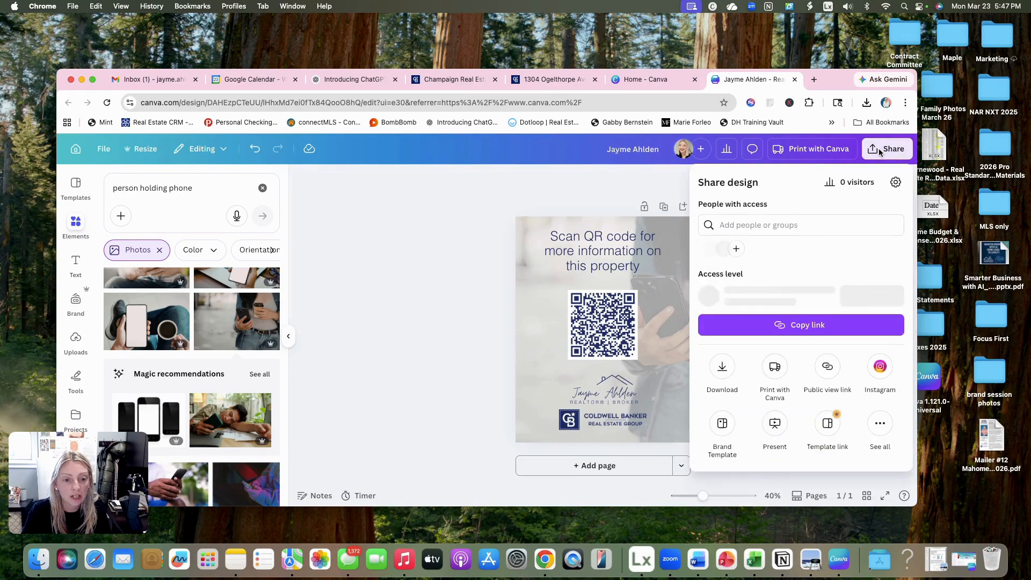
pyautogui.click(722, 370)
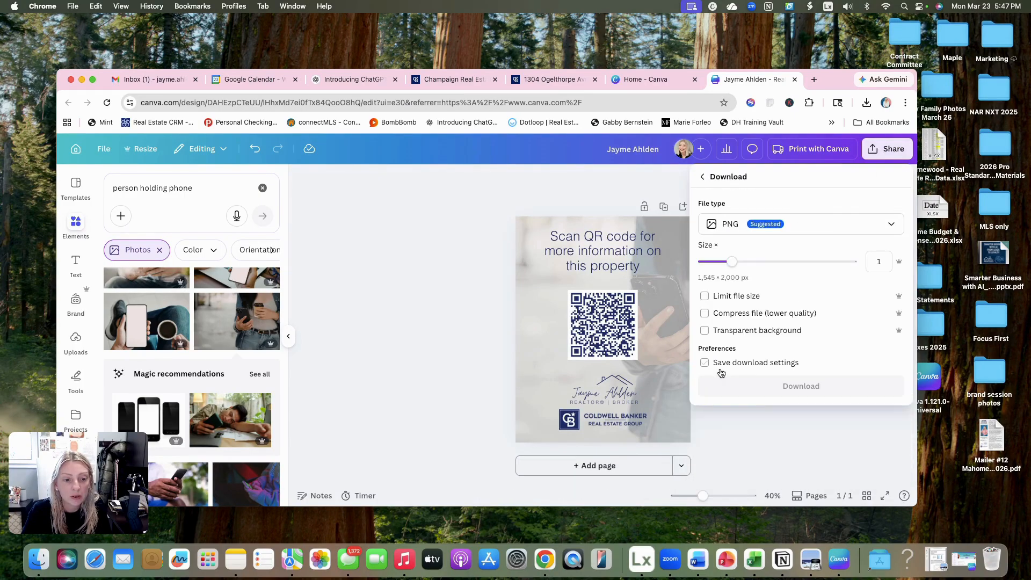
pyautogui.click(817, 225)
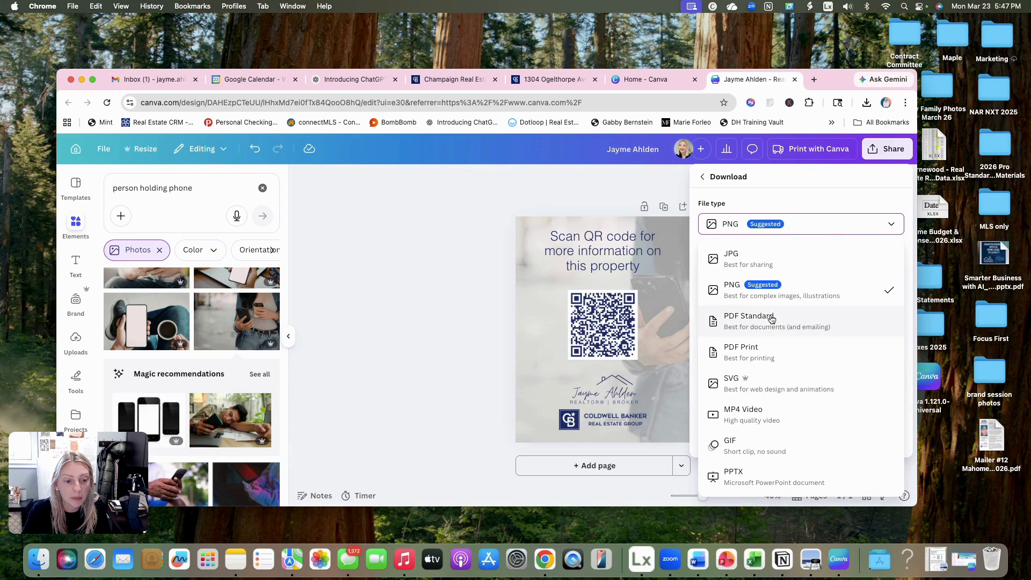
pyautogui.click(784, 189)
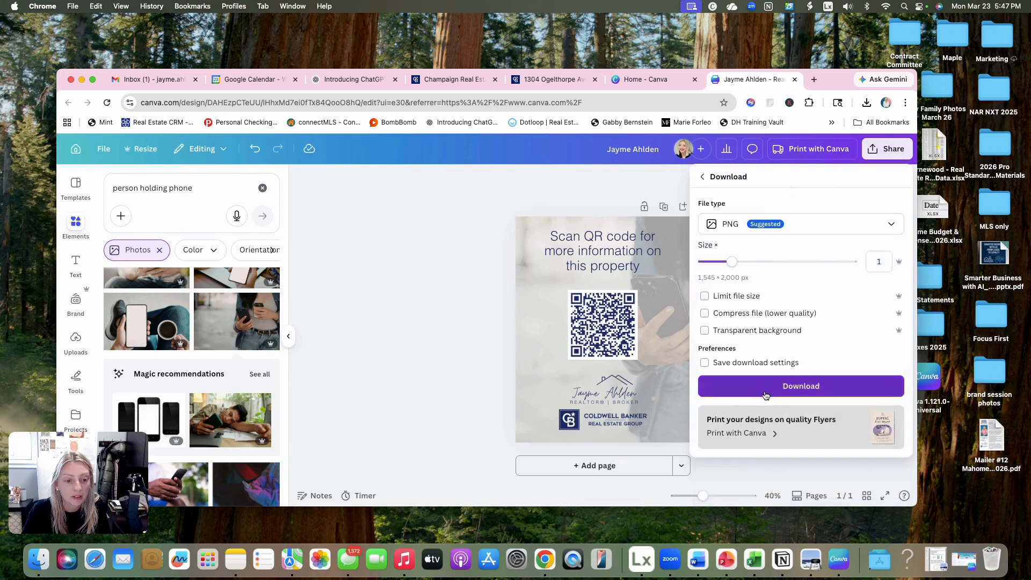
pyautogui.click(779, 391)
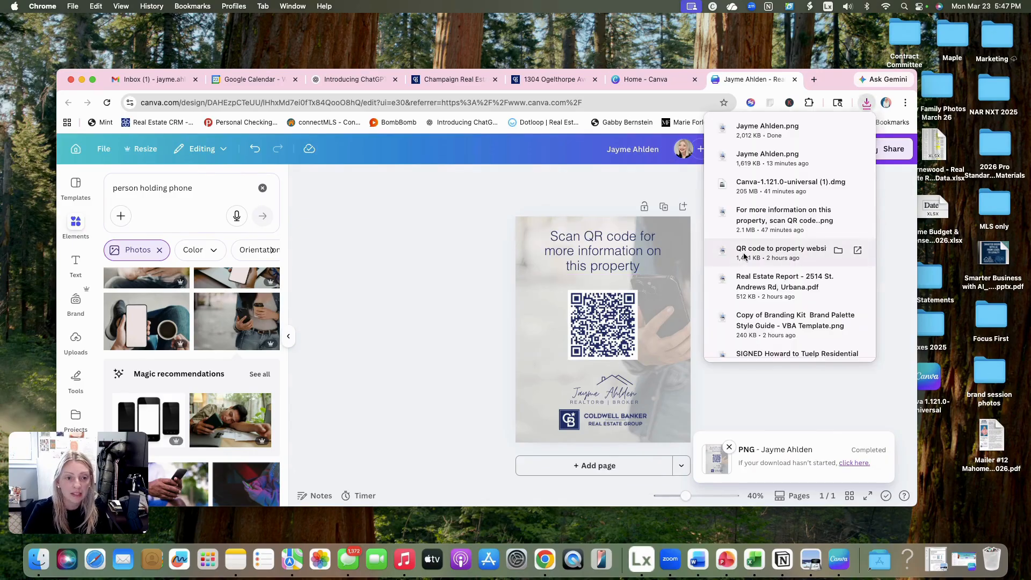
# - Put the downloaded flyer PNG on the desktop and check it in Preview, closing the preview window when done
pyautogui.moveTo(655, 119); pyautogui.dragTo(152, 45)
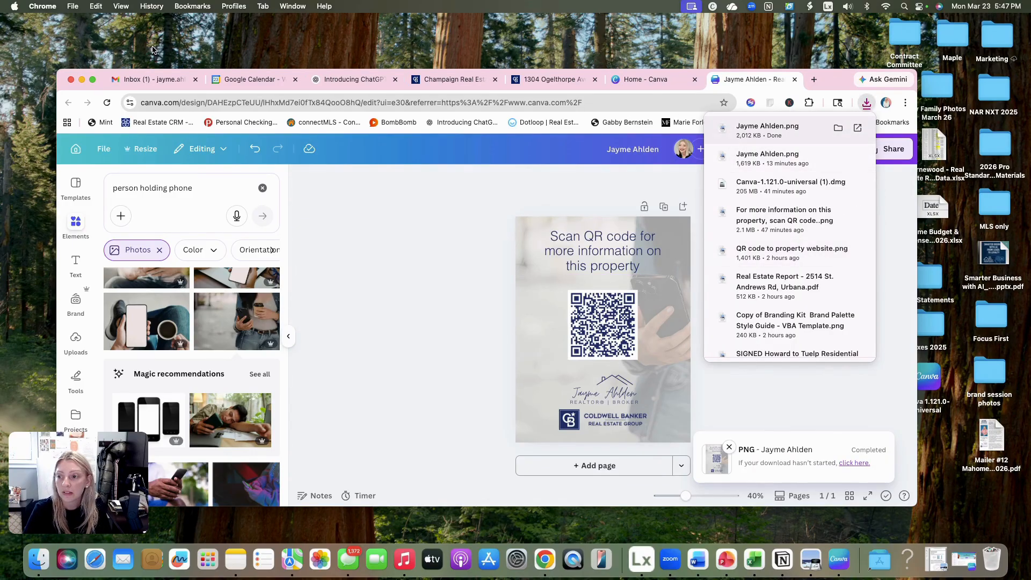
pyautogui.doubleClick(158, 45)
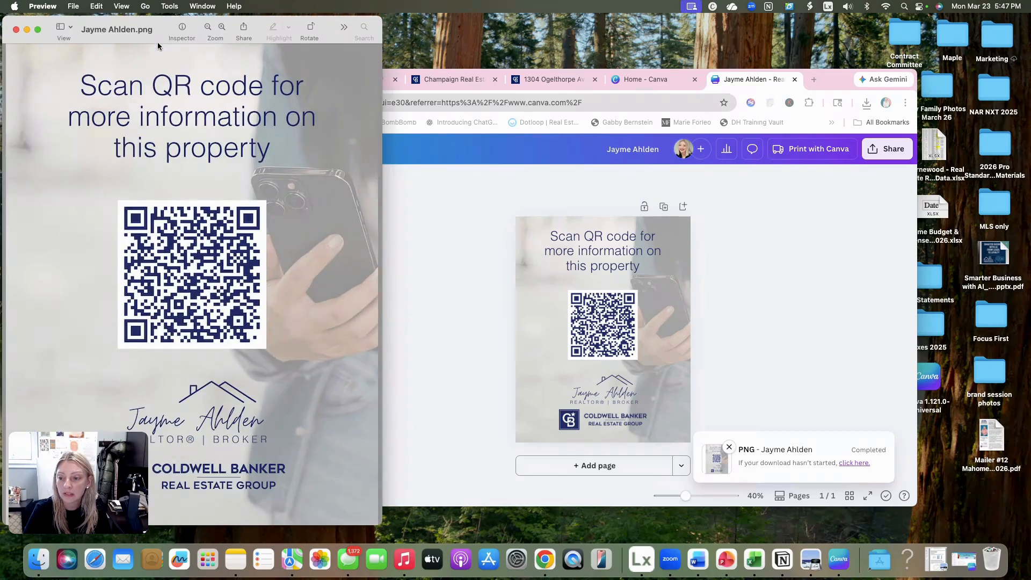
pyautogui.moveTo(50, 27); pyautogui.dragTo(391, 24)
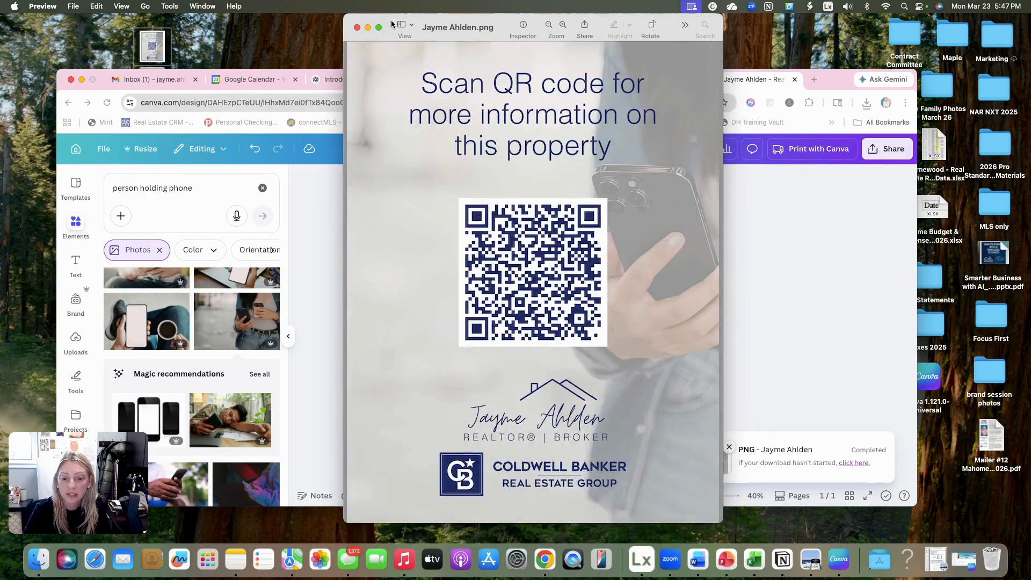
pyautogui.click(357, 28)
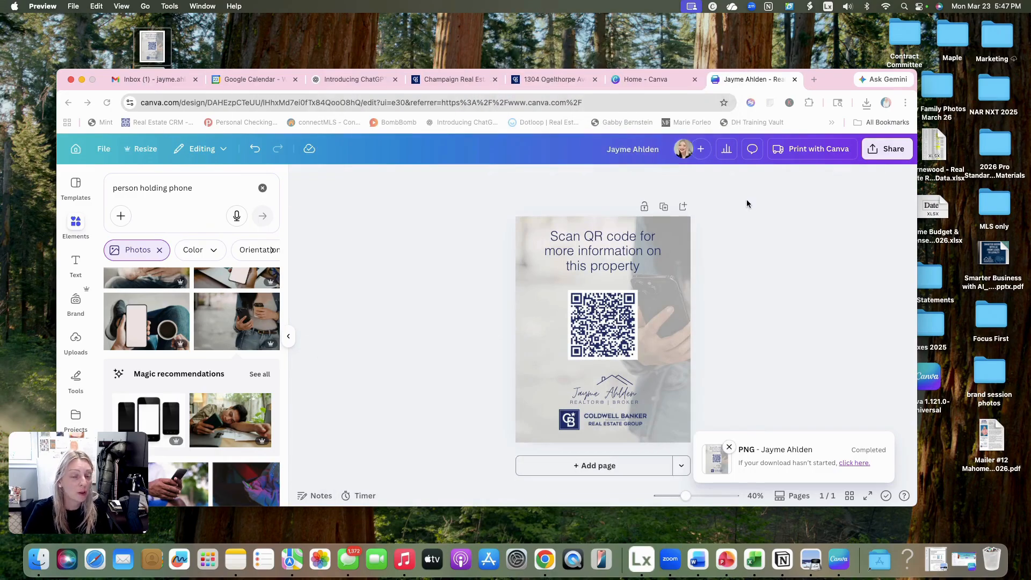